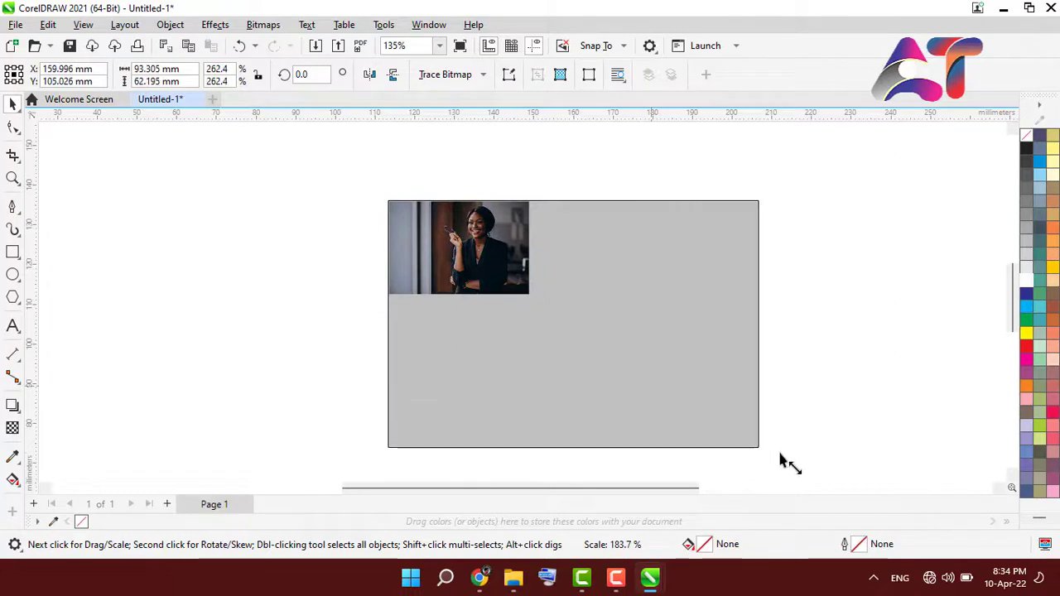
- Reposition the photo of the woman on the page and enlarge it proportionally to about 130 × 87 mm
{"action": "left_click_drag", "start_coordinate": [632, 369], "coordinate": [466, 303]}
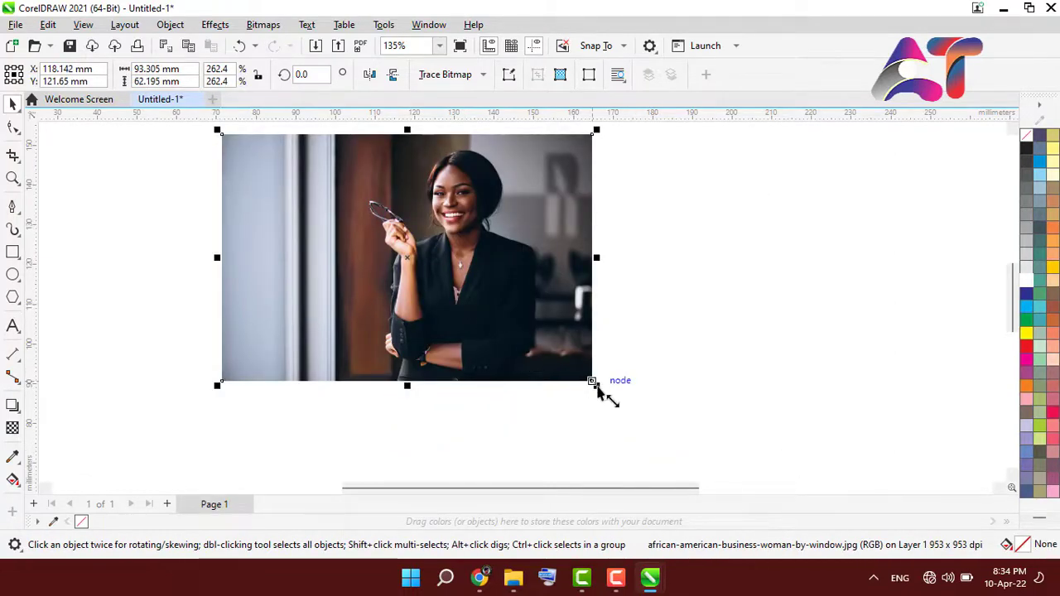
{"action": "left_click_drag", "start_coordinate": [597, 387], "coordinate": [519, 497]}
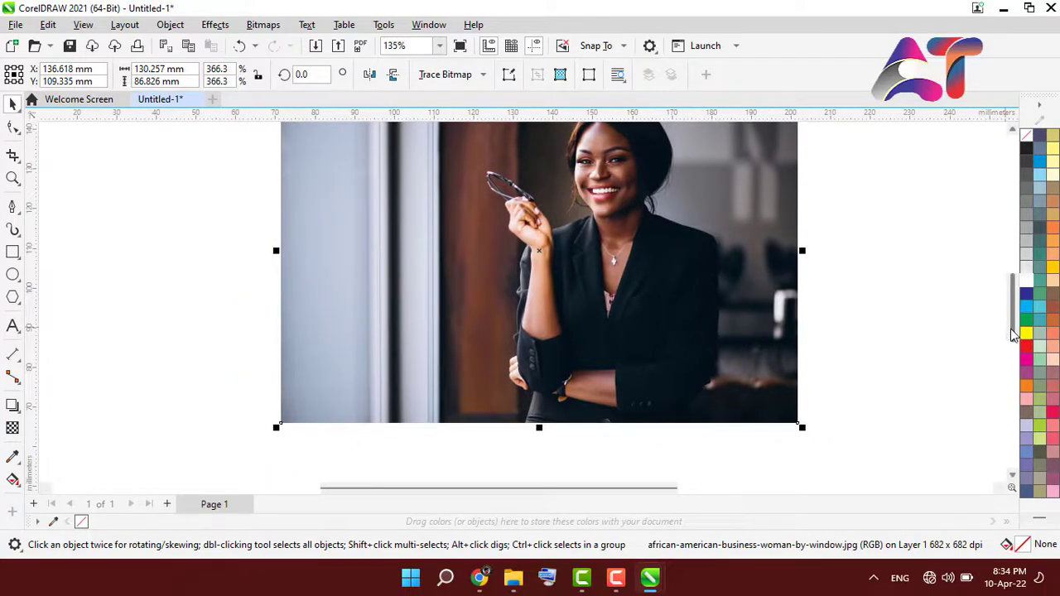
{"action": "left_click_drag", "start_coordinate": [1012, 331], "coordinate": [1010, 313]}
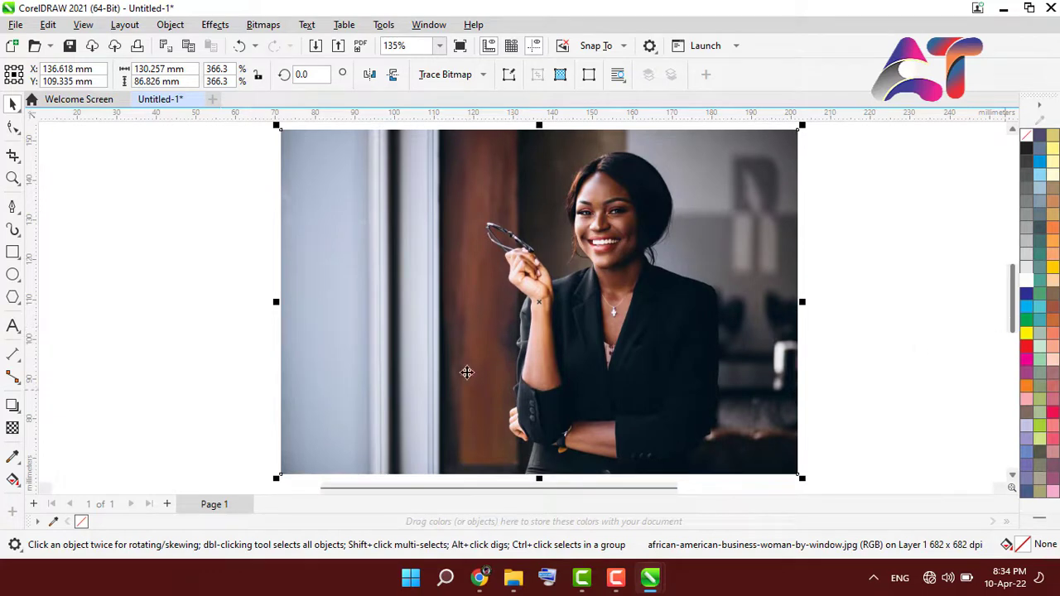
- Start a Pen outline on the jacket shoulder beside the raised hand, following the collar and lapel down to the neckline's V point
{"action": "left_click", "coordinate": [12, 179]}
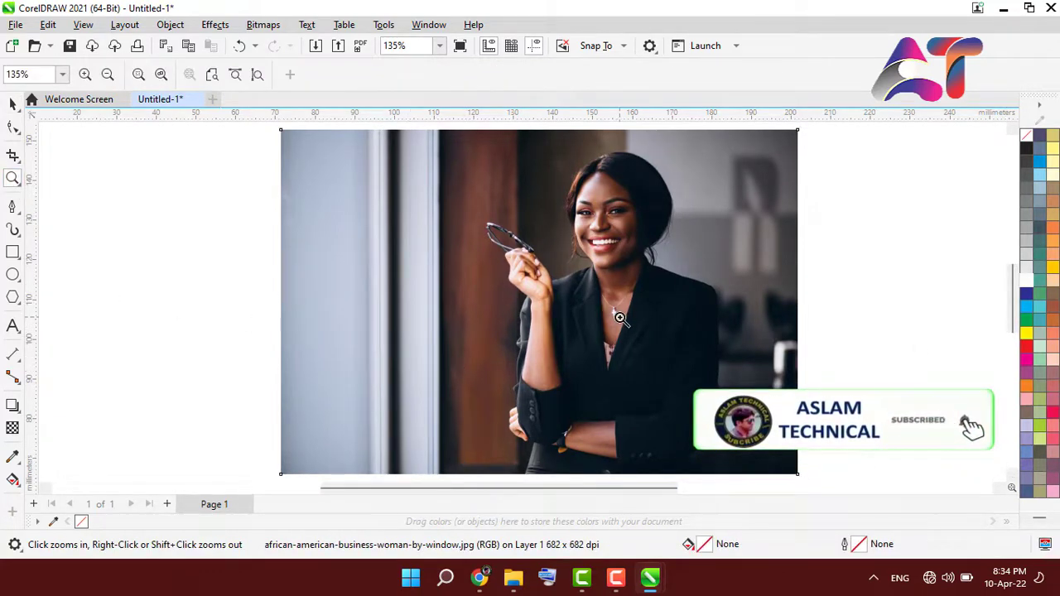
{"action": "left_click", "coordinate": [621, 319]}
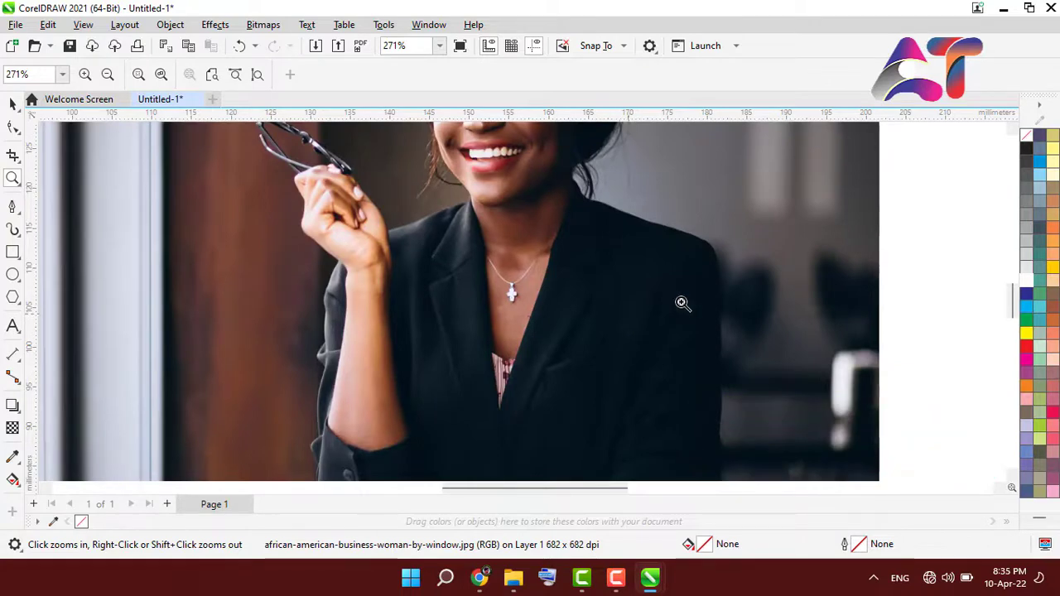
{"action": "mouse_move", "coordinate": [1012, 307]}
{"action": "left_mouse_down"}
{"action": "mouse_move", "coordinate": [1012, 294]}
{"action": "mouse_move", "coordinate": [1020, 323]}
{"action": "mouse_move", "coordinate": [1018, 304]}
{"action": "left_mouse_up"}
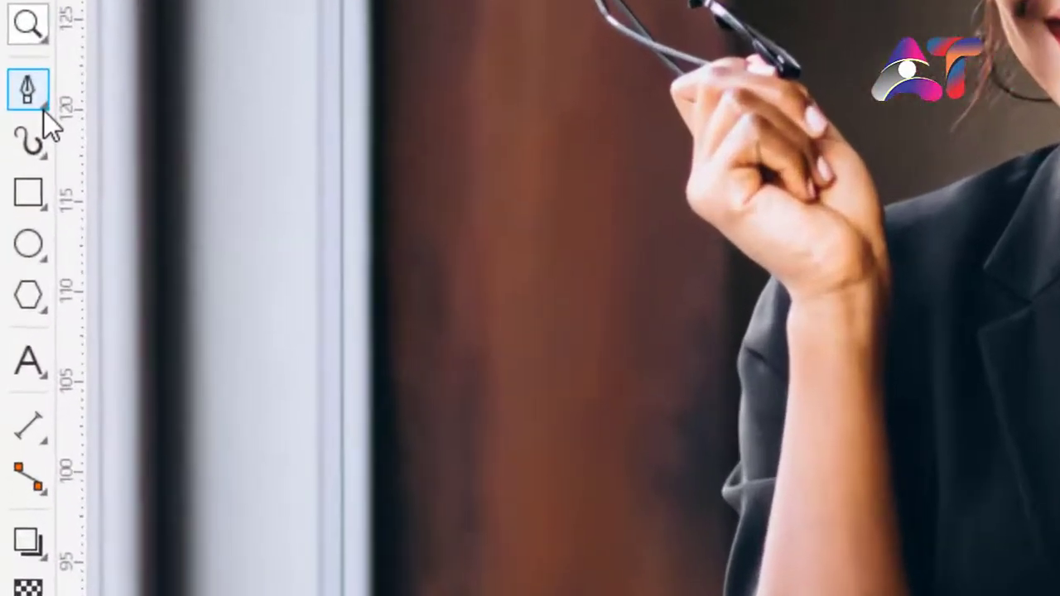
{"action": "left_click", "coordinate": [18, 213]}
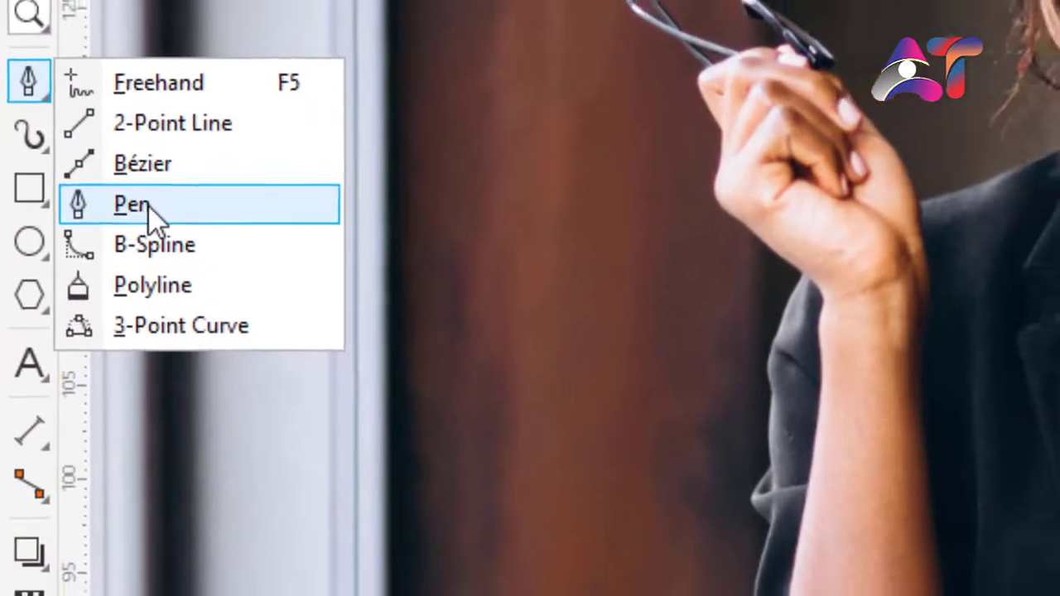
{"action": "left_click", "coordinate": [170, 207]}
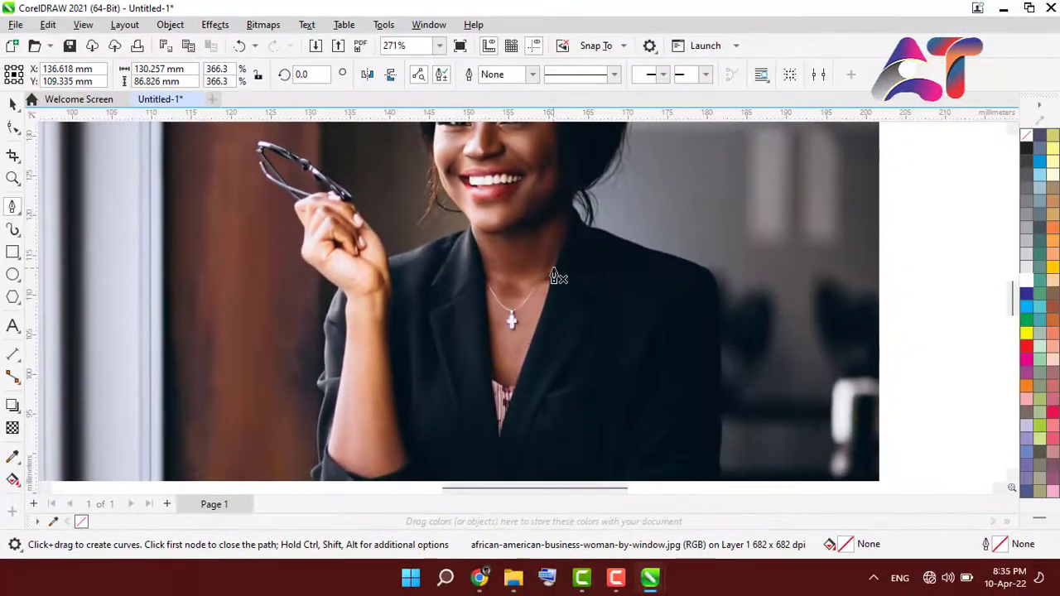
{"action": "left_click", "coordinate": [386, 261]}
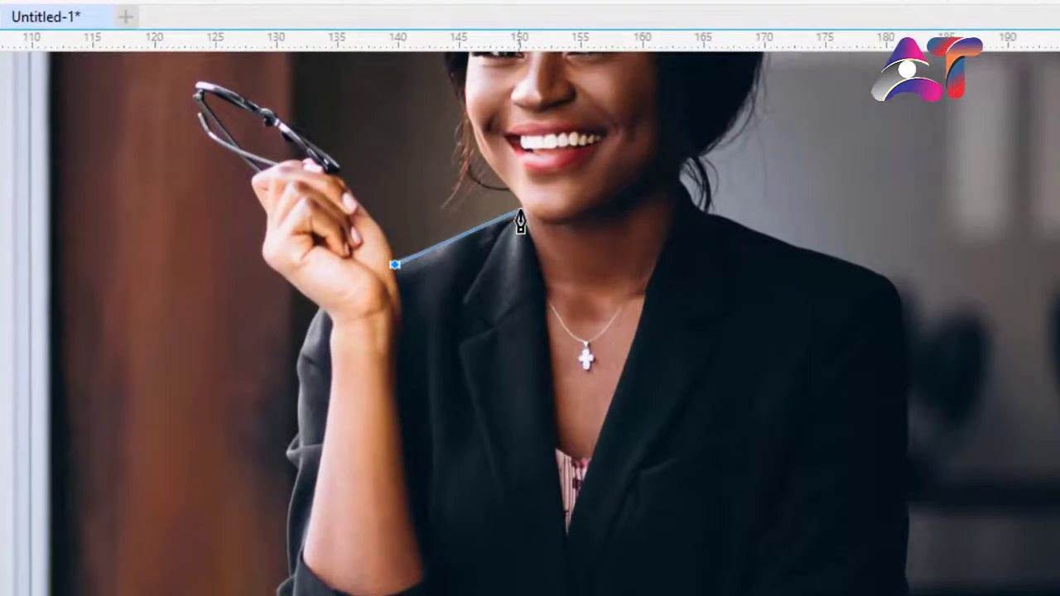
{"action": "left_click", "coordinate": [520, 211]}
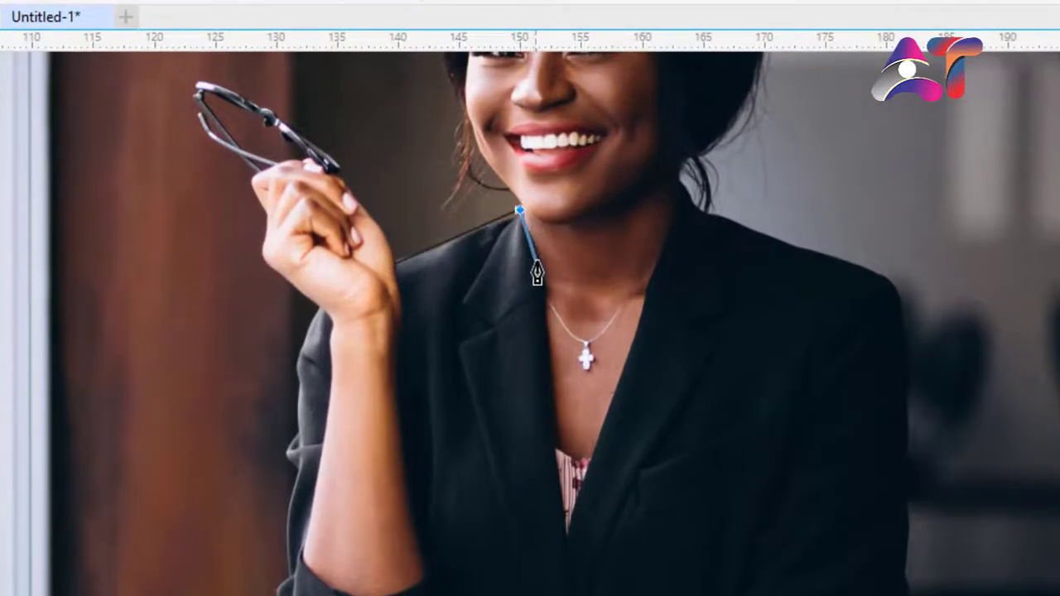
{"action": "left_click", "coordinate": [544, 333]}
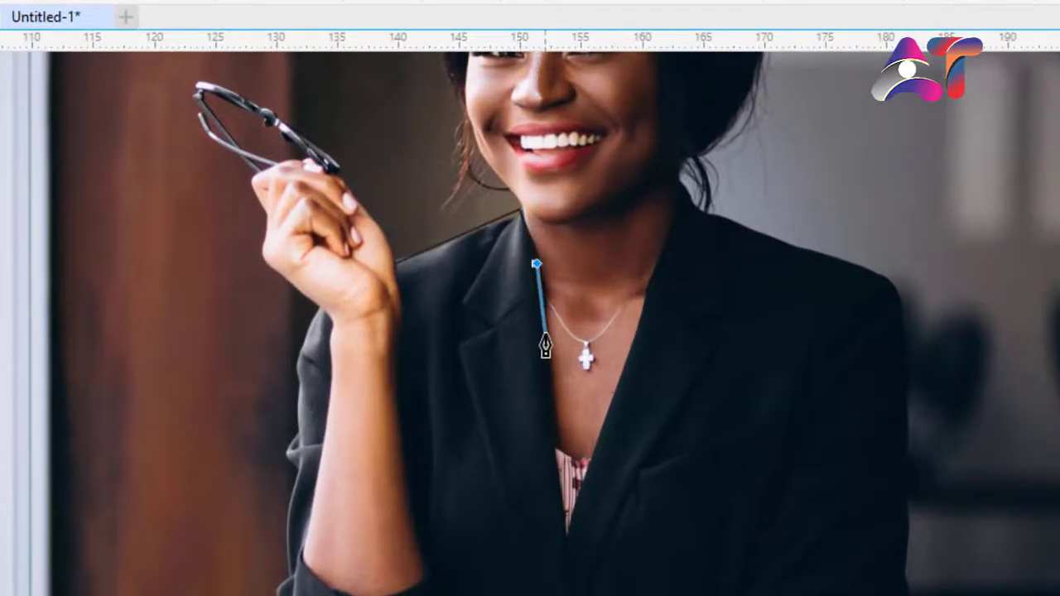
{"action": "left_click", "coordinate": [563, 544]}
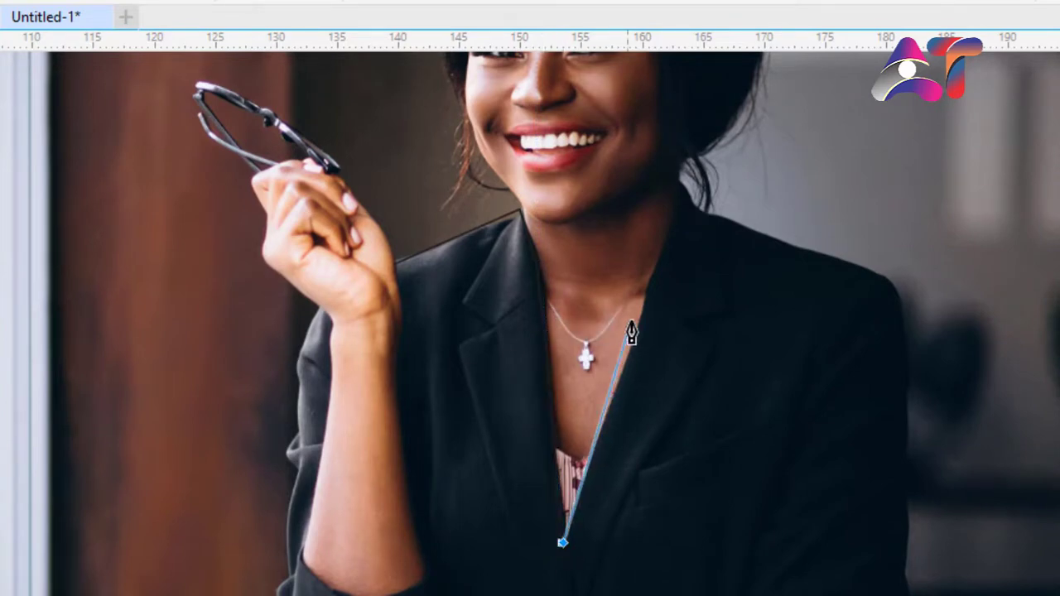
- Continue the outline from the V point up the opposite lapel to the neck and across the shoulder to its outer corner
{"action": "left_click", "coordinate": [640, 303]}
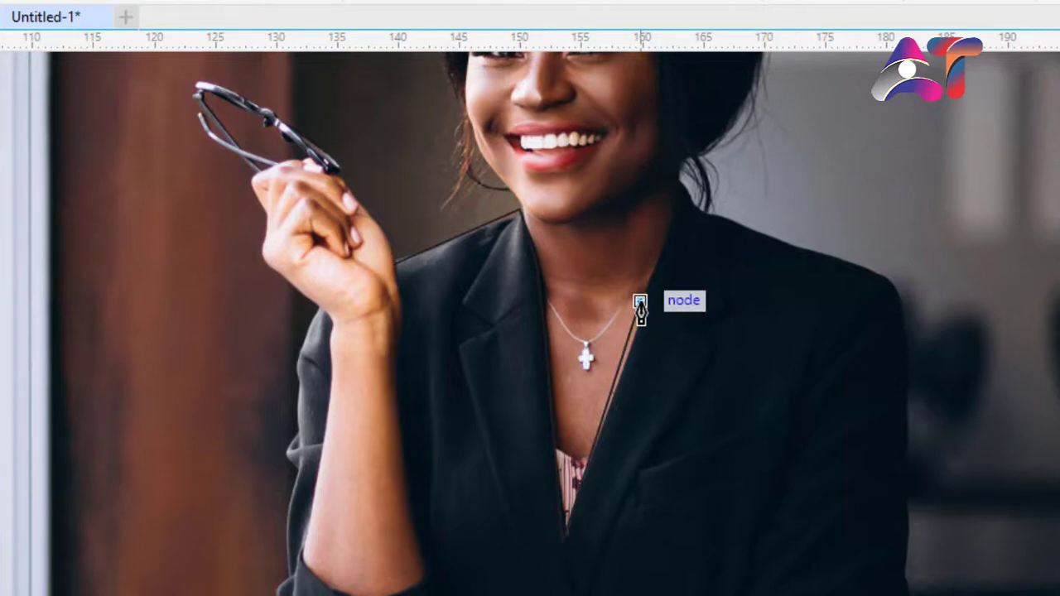
{"action": "left_click", "coordinate": [679, 181]}
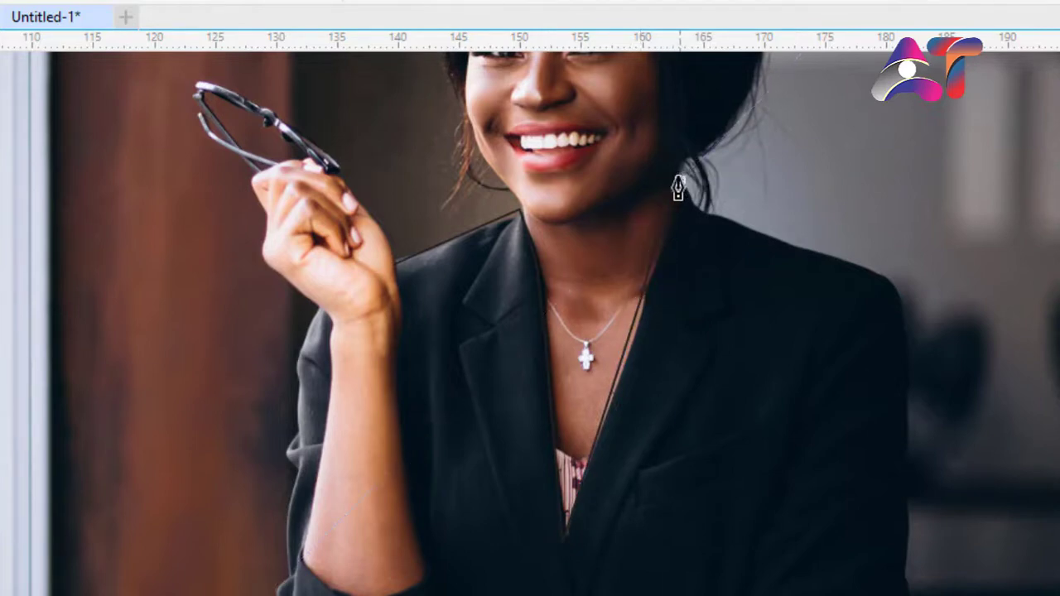
{"action": "left_click", "coordinate": [701, 210]}
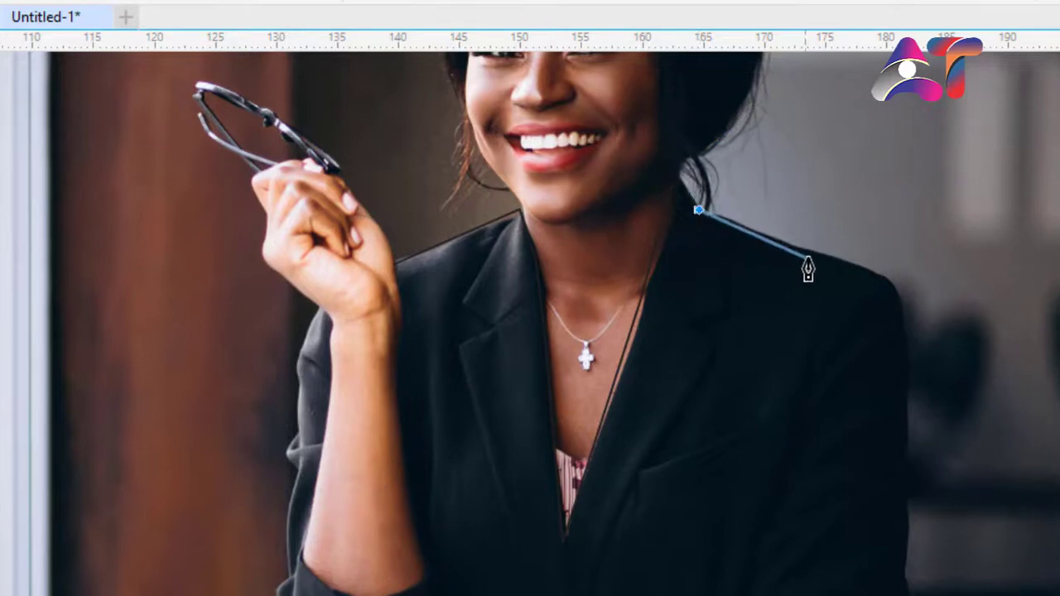
{"action": "left_click", "coordinate": [819, 251]}
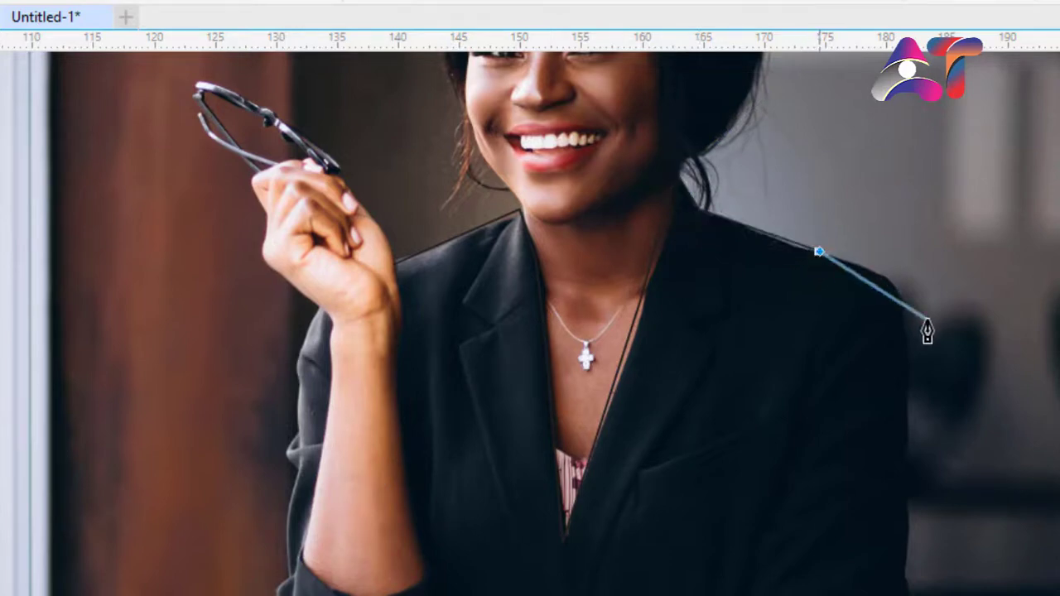
{"action": "left_click", "coordinate": [888, 279]}
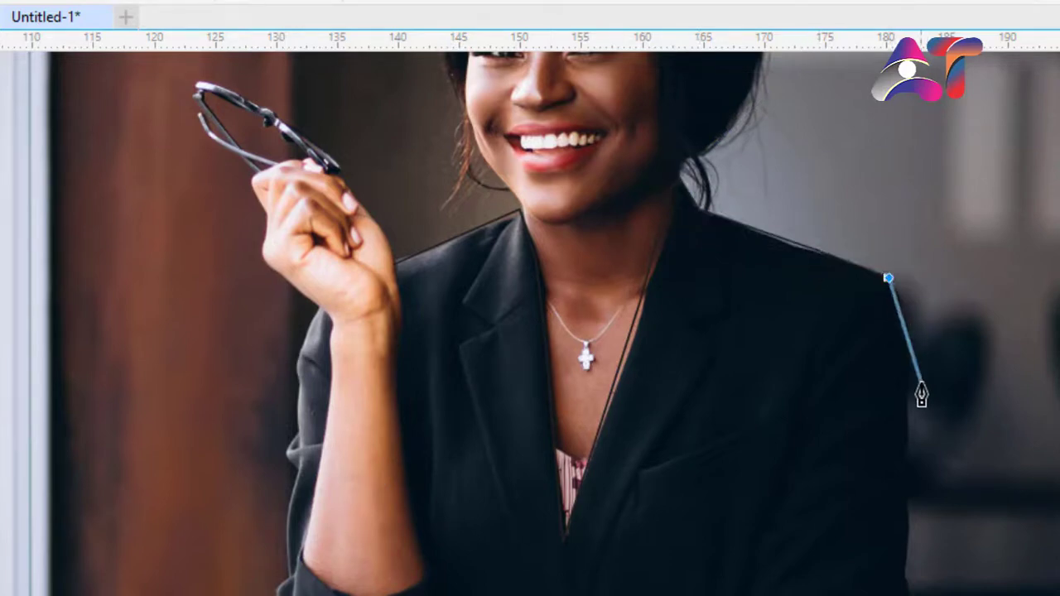
- Trace the outer sleeve from the shoulder corner down past the elbow to the photo's bottom edge
{"action": "left_click", "coordinate": [912, 406]}
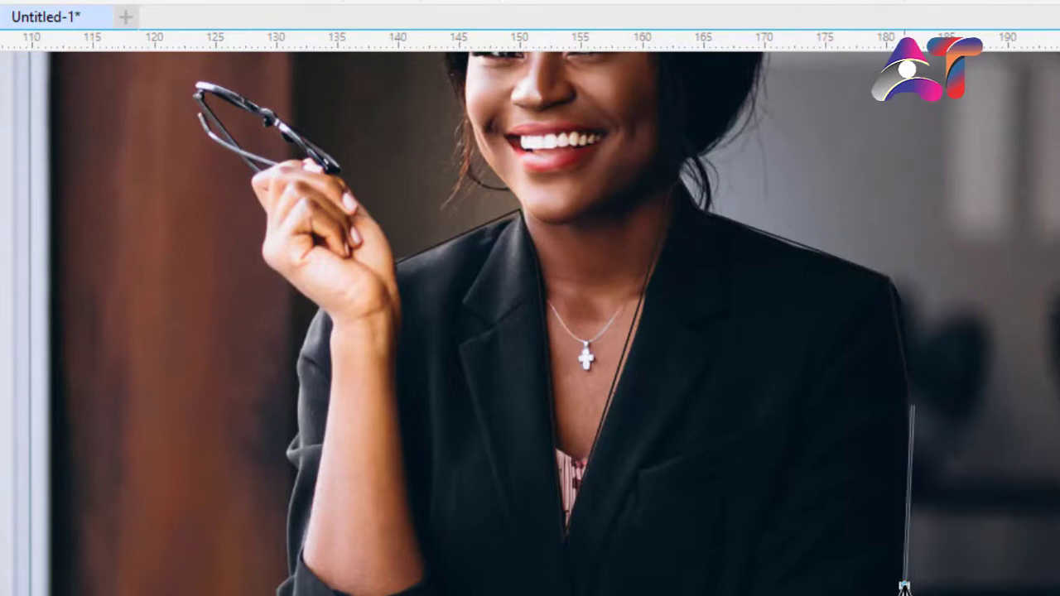
{"action": "left_click", "coordinate": [904, 585]}
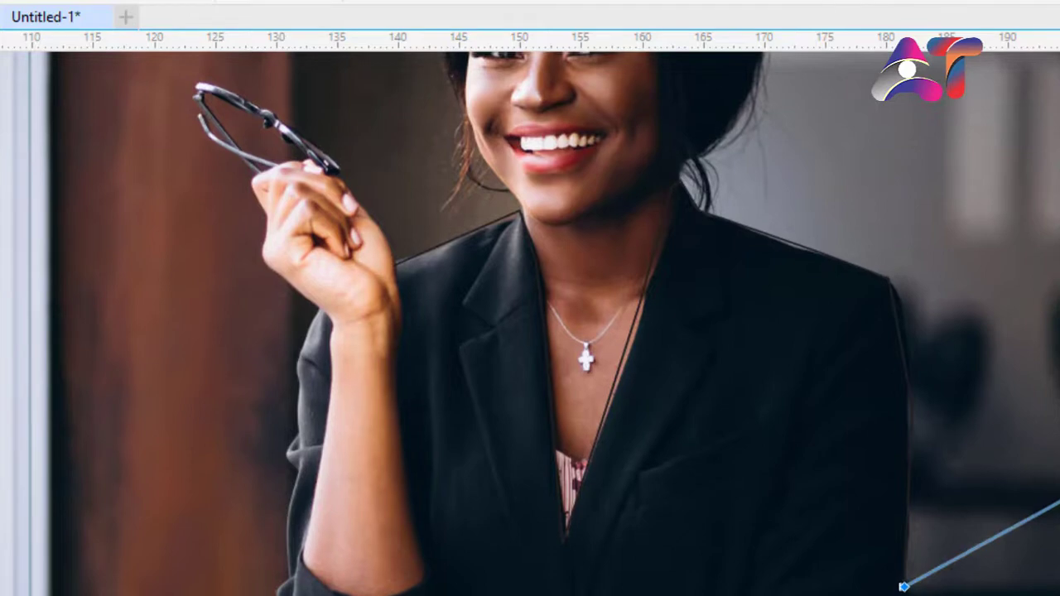
{"action": "scroll", "coordinate": [530, 322], "scroll_direction": "down", "scroll_amount": 5}
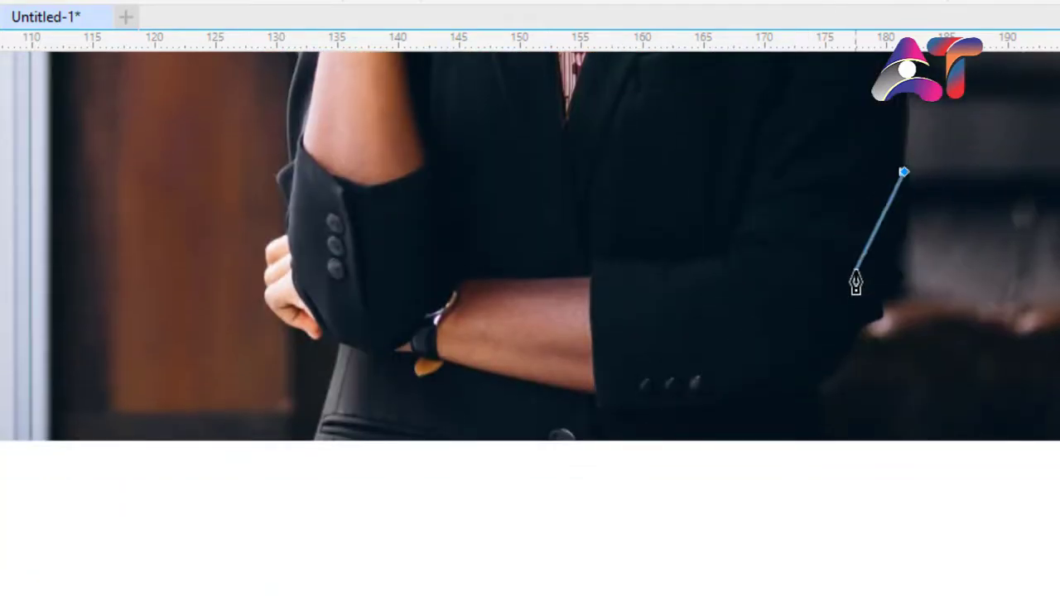
{"action": "left_click", "coordinate": [903, 277]}
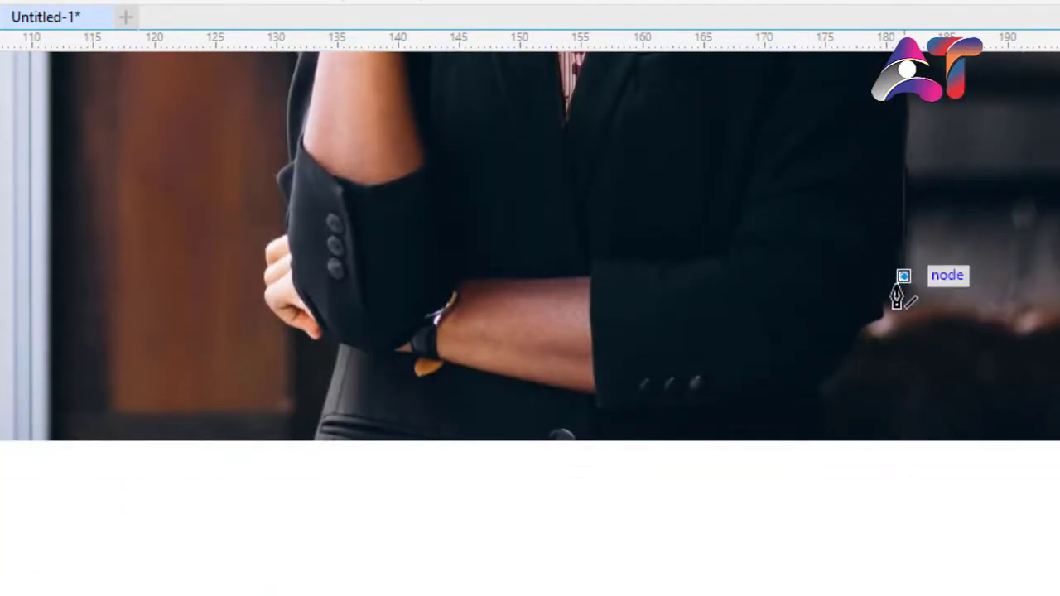
{"action": "left_click", "coordinate": [869, 323]}
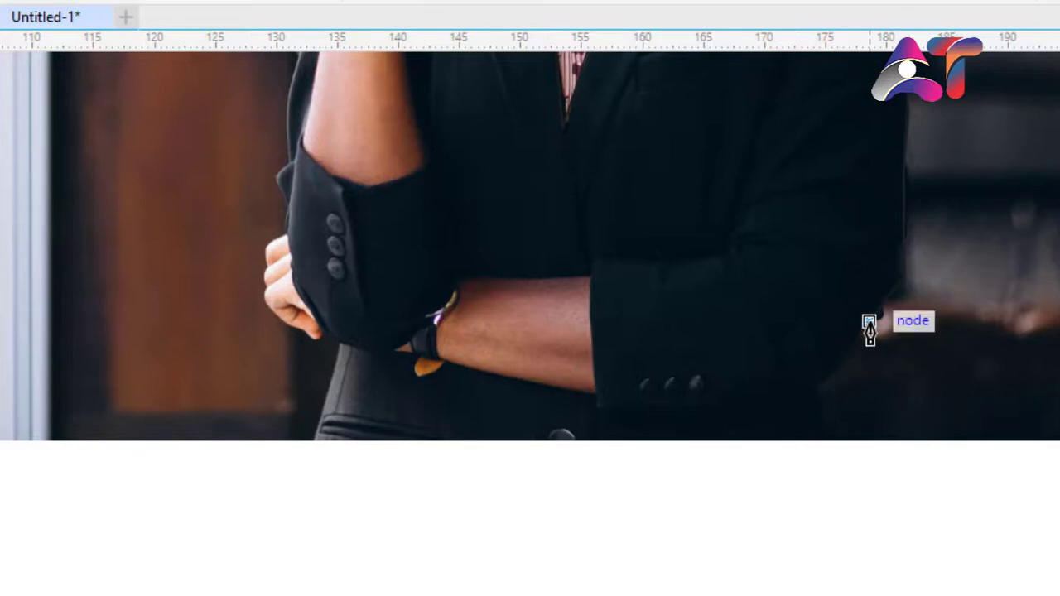
{"action": "left_click", "coordinate": [827, 374]}
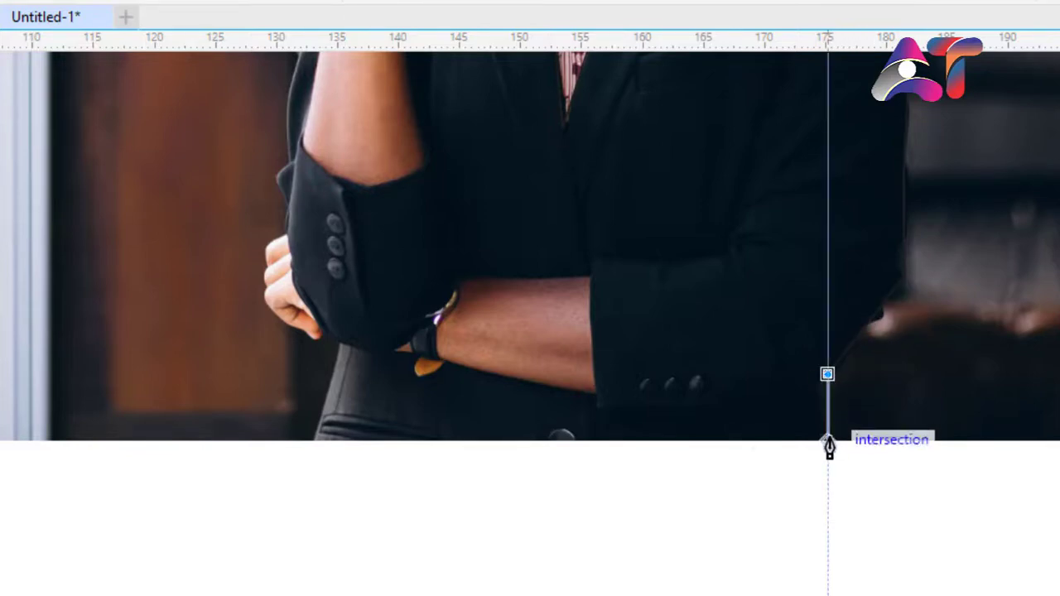
{"action": "left_click", "coordinate": [828, 440]}
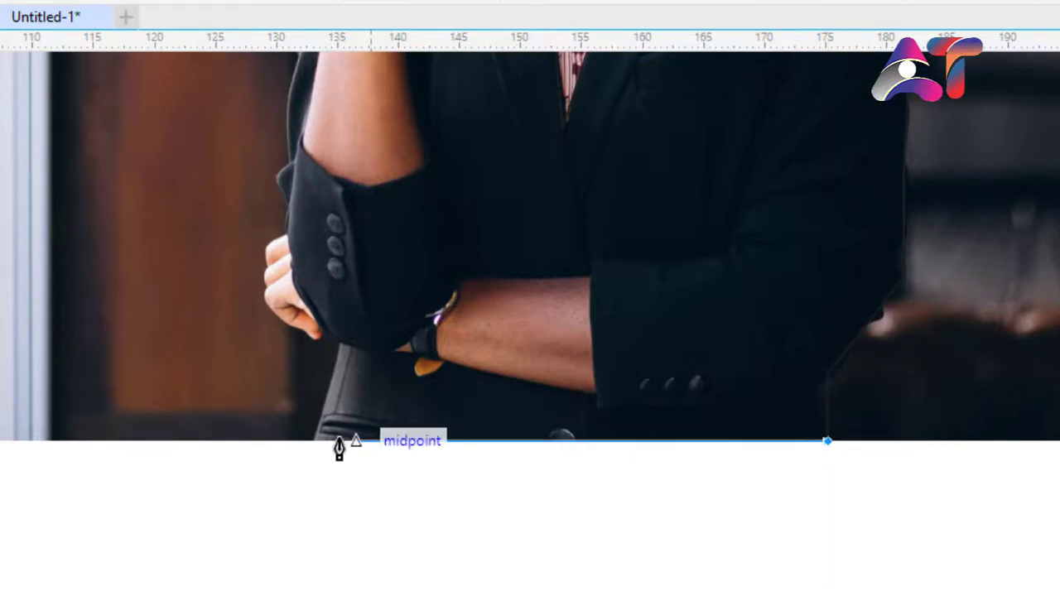
- Run the outline along the photo's bottom edge, up the jacket's waist and around the fingers of the folded arm
{"action": "left_click", "coordinate": [311, 440]}
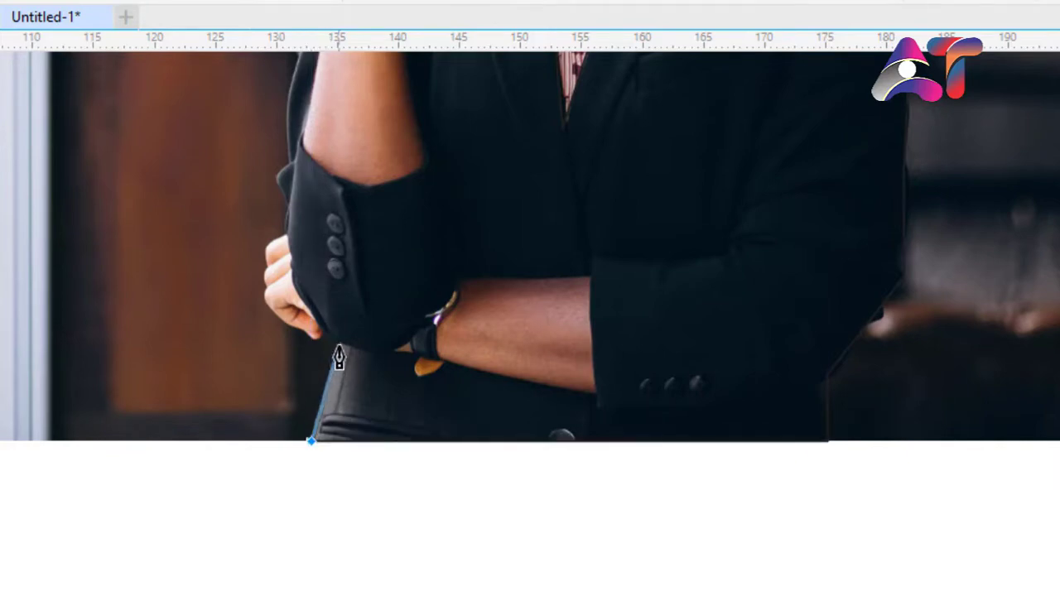
{"action": "left_click", "coordinate": [338, 343]}
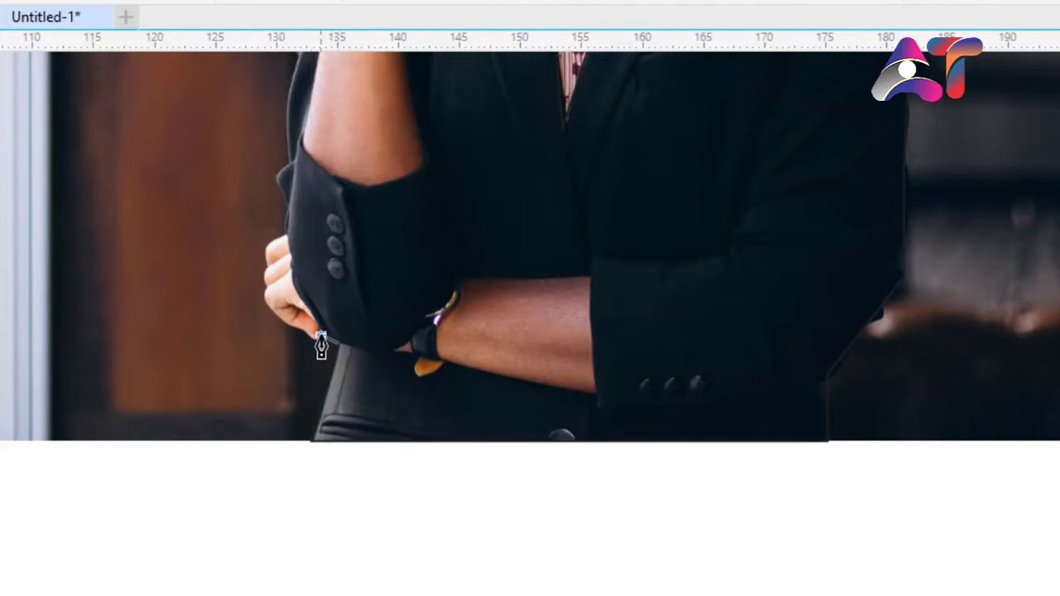
{"action": "left_click", "coordinate": [308, 346]}
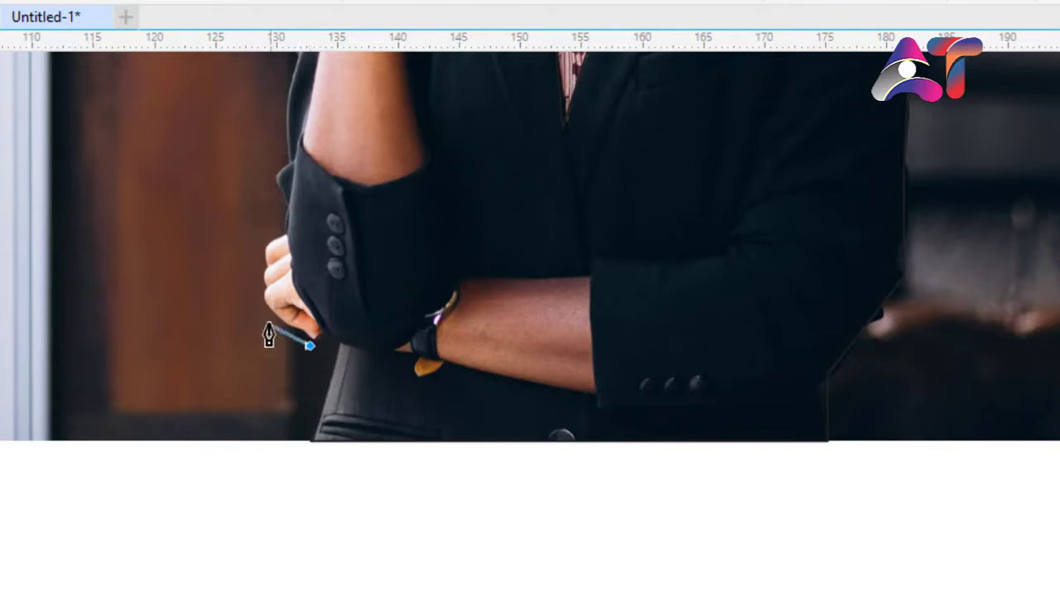
{"action": "left_click", "coordinate": [263, 301]}
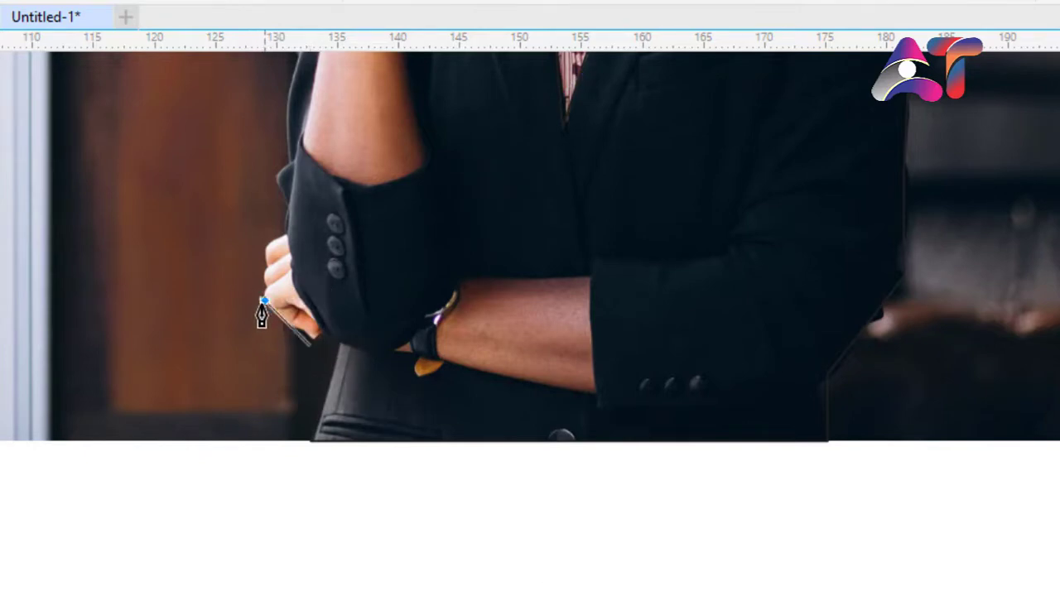
{"action": "left_click", "coordinate": [263, 249]}
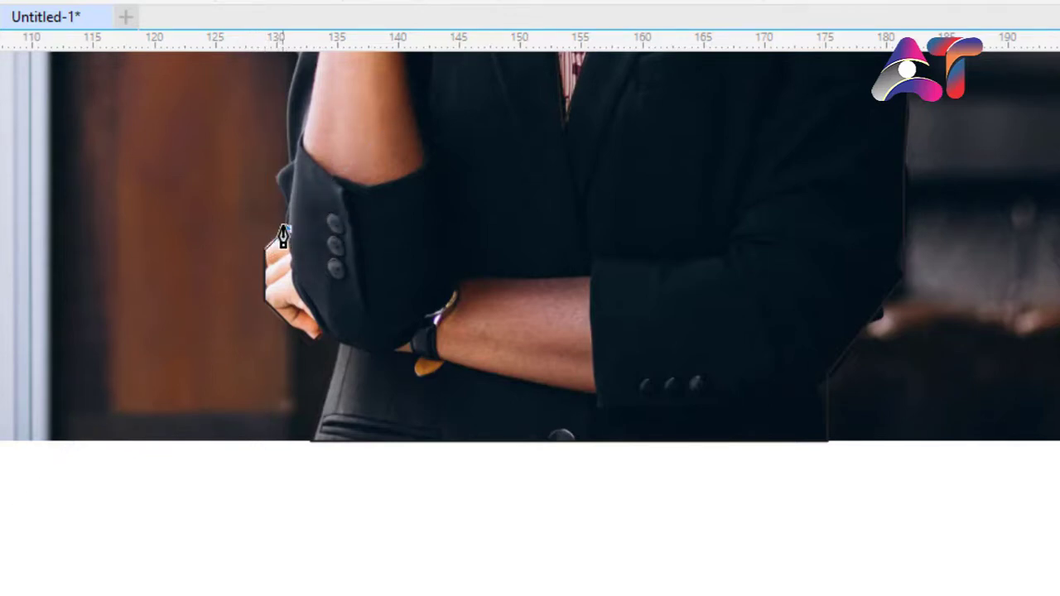
- Finish the Pen outline from the folded arm's fingers up the outer sleeve to the jacket edge beneath the raised hand
{"action": "left_click", "coordinate": [286, 229]}
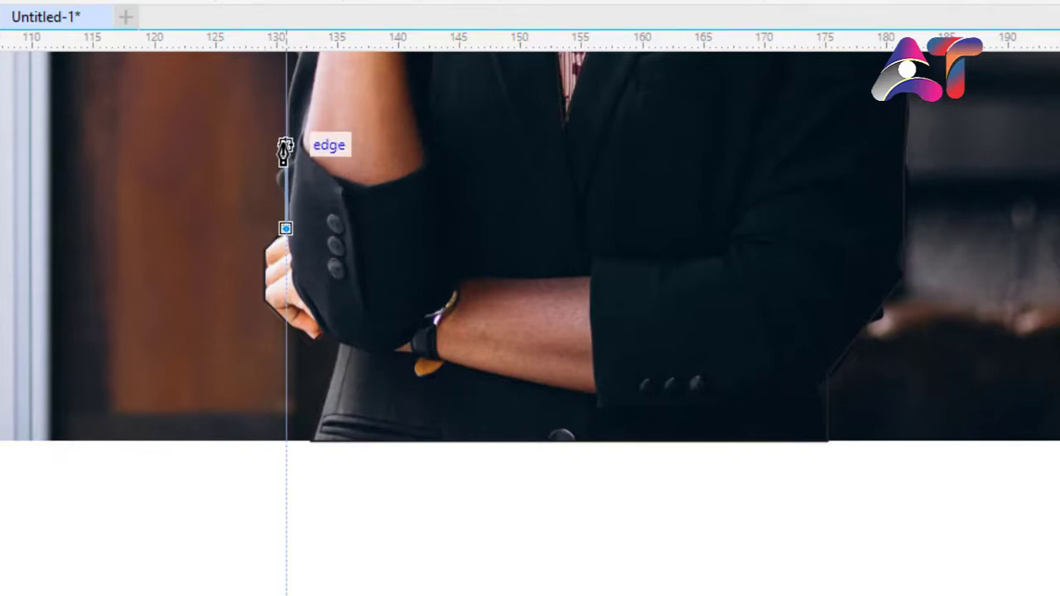
{"action": "left_click", "coordinate": [286, 137]}
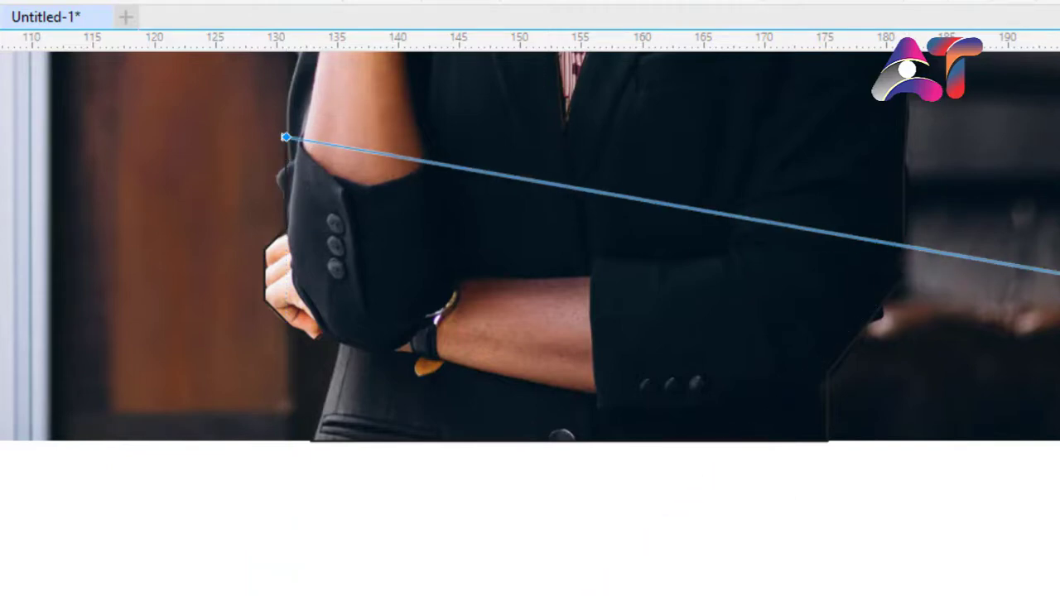
{"action": "scroll", "coordinate": [552, 323], "scroll_direction": "up", "scroll_amount": 5}
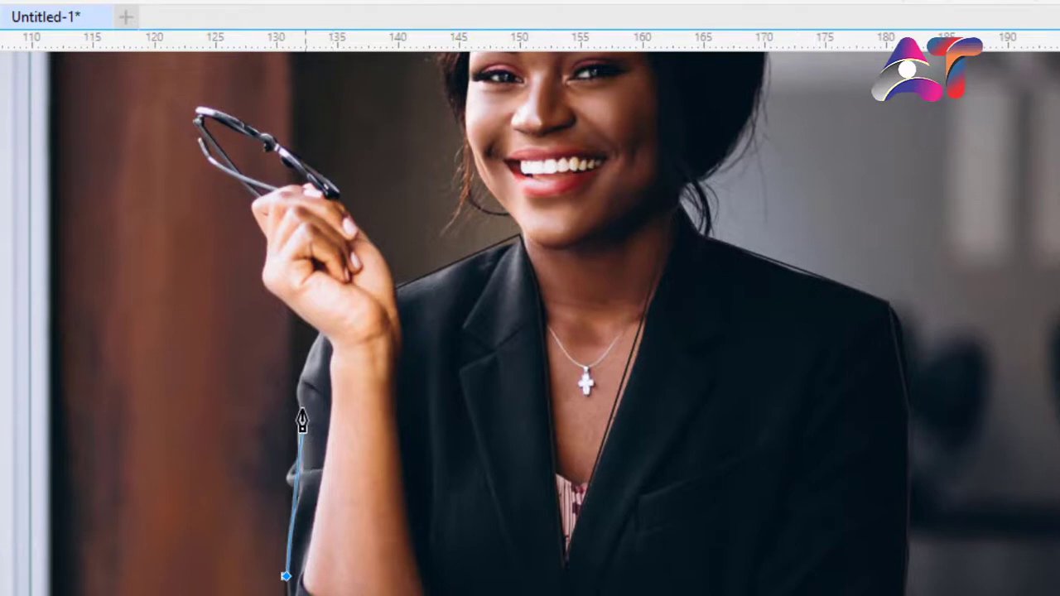
{"action": "left_click", "coordinate": [299, 366]}
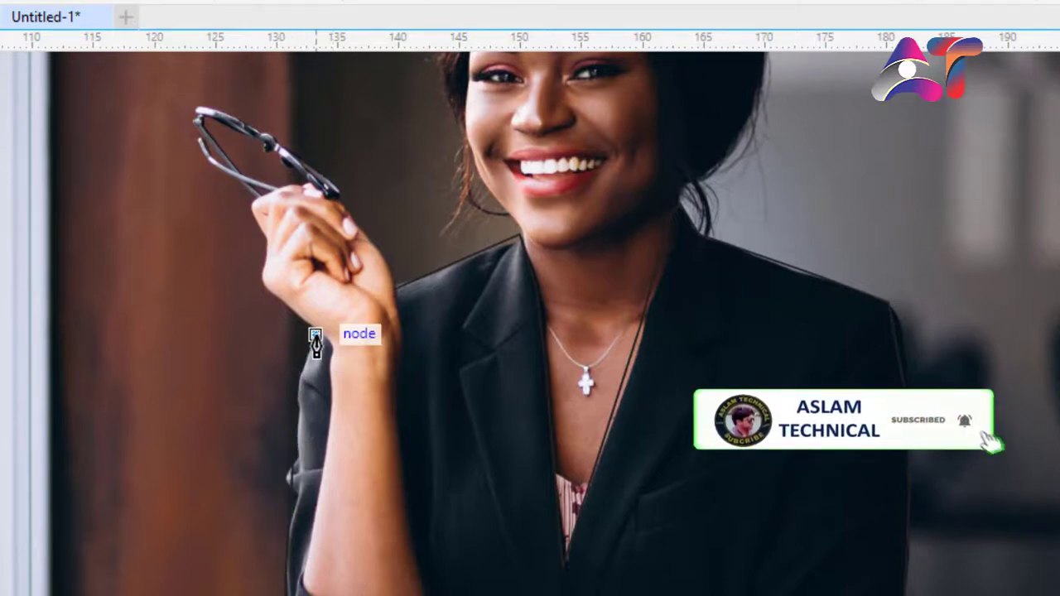
{"action": "left_click", "coordinate": [316, 337]}
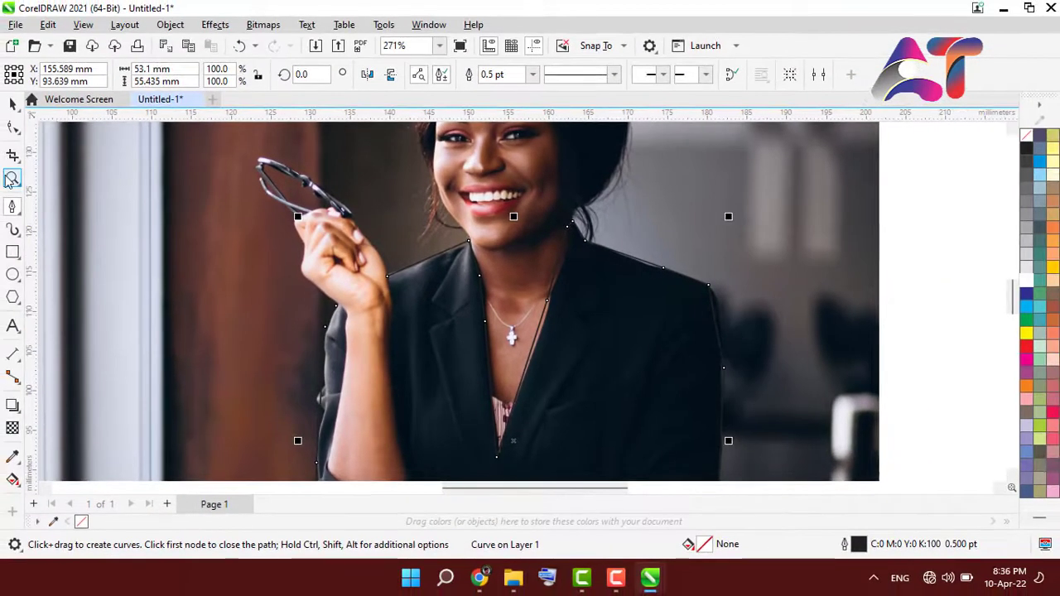
- Select the jacket outline and set its line width to 2.0 pt
{"action": "left_click", "coordinate": [12, 179]}
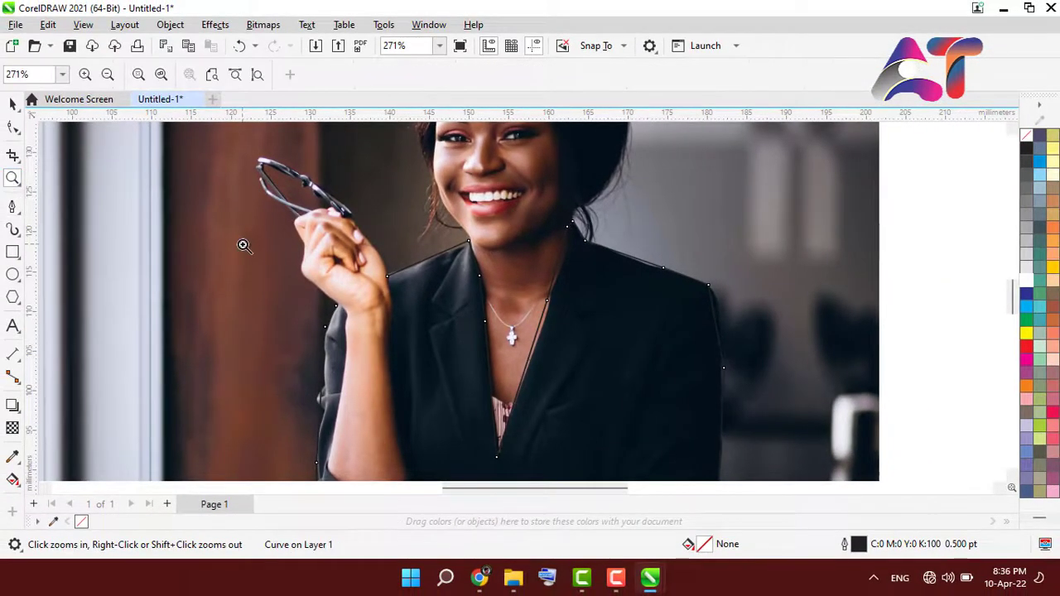
{"action": "right_click", "coordinate": [433, 314]}
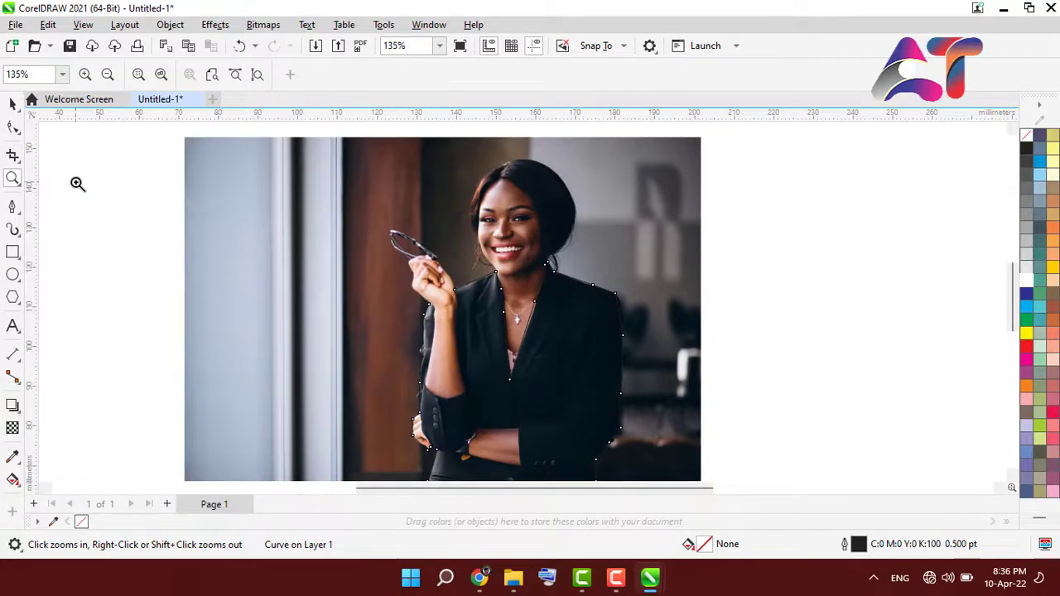
{"action": "left_click", "coordinate": [12, 106]}
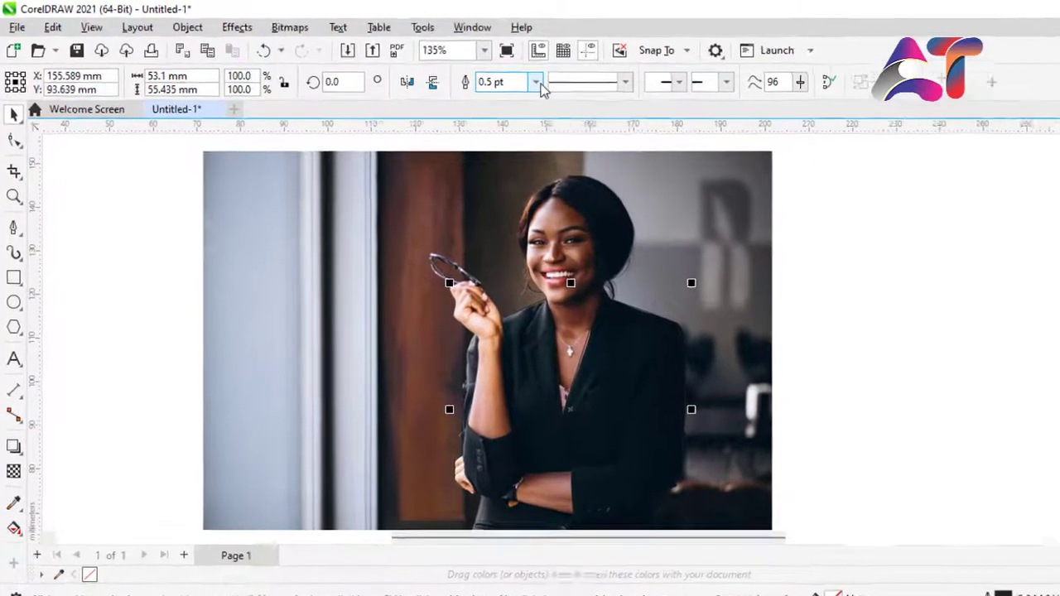
{"action": "left_click", "coordinate": [537, 83]}
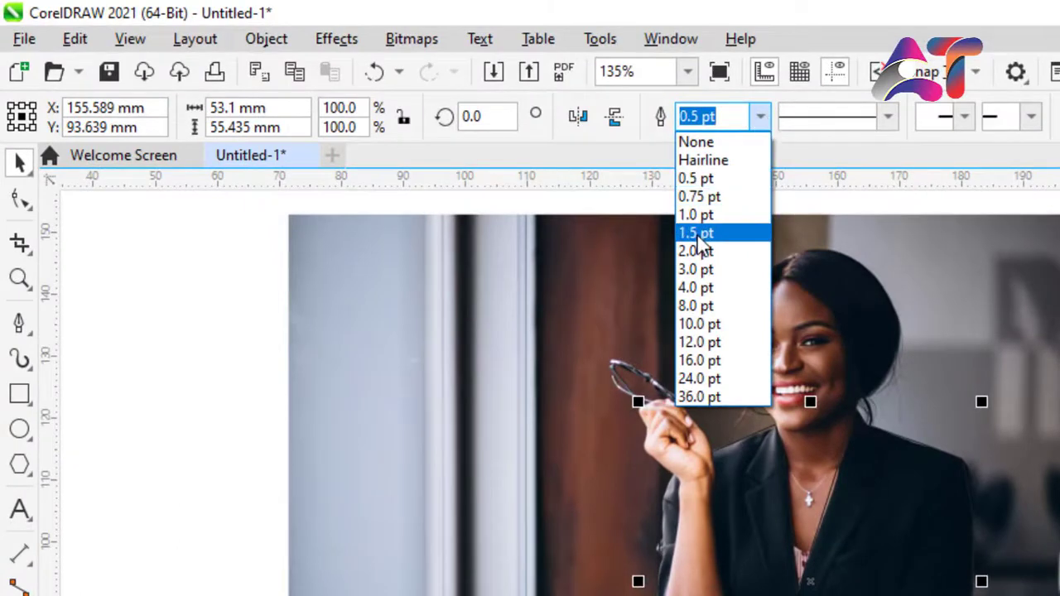
{"action": "left_click", "coordinate": [696, 234]}
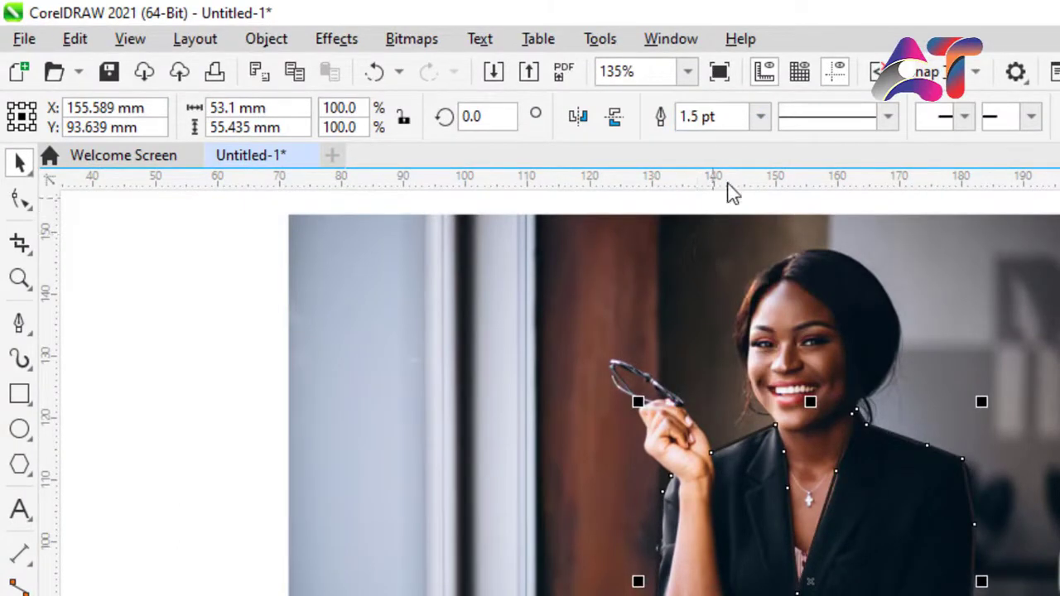
{"action": "left_click", "coordinate": [760, 118]}
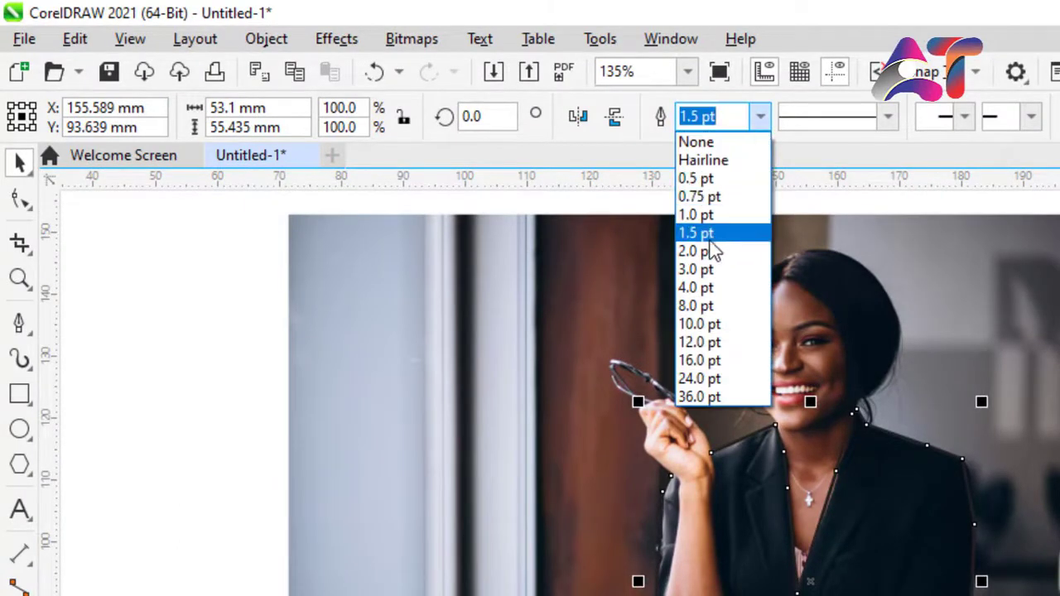
{"action": "left_click", "coordinate": [703, 250]}
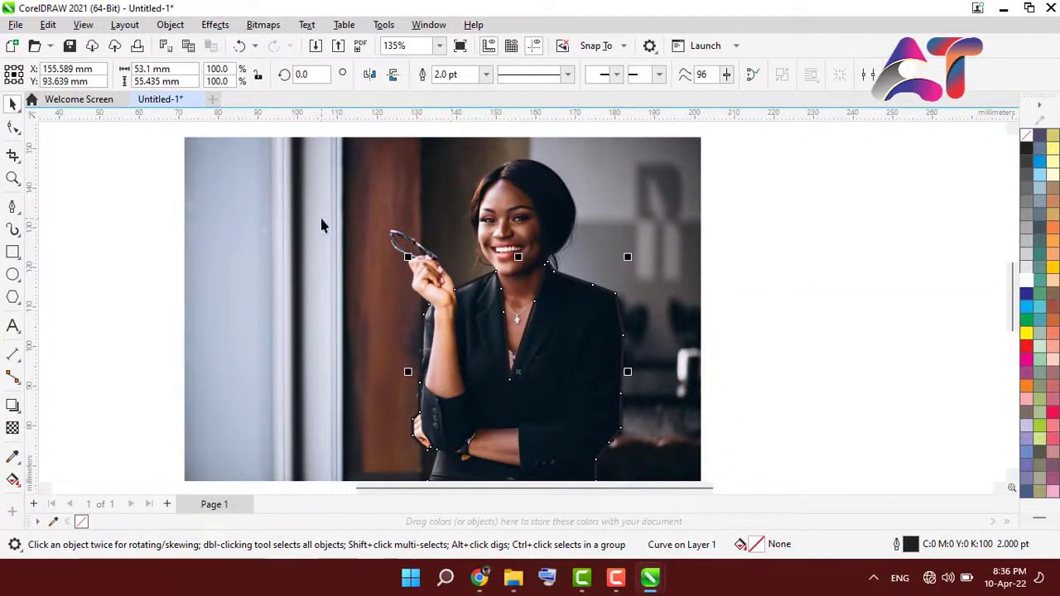
- Add a drop shadow to the outline, cast horizontally from the far sleeve to the raised-hand side, with opacity 76
{"action": "left_click", "coordinate": [12, 405]}
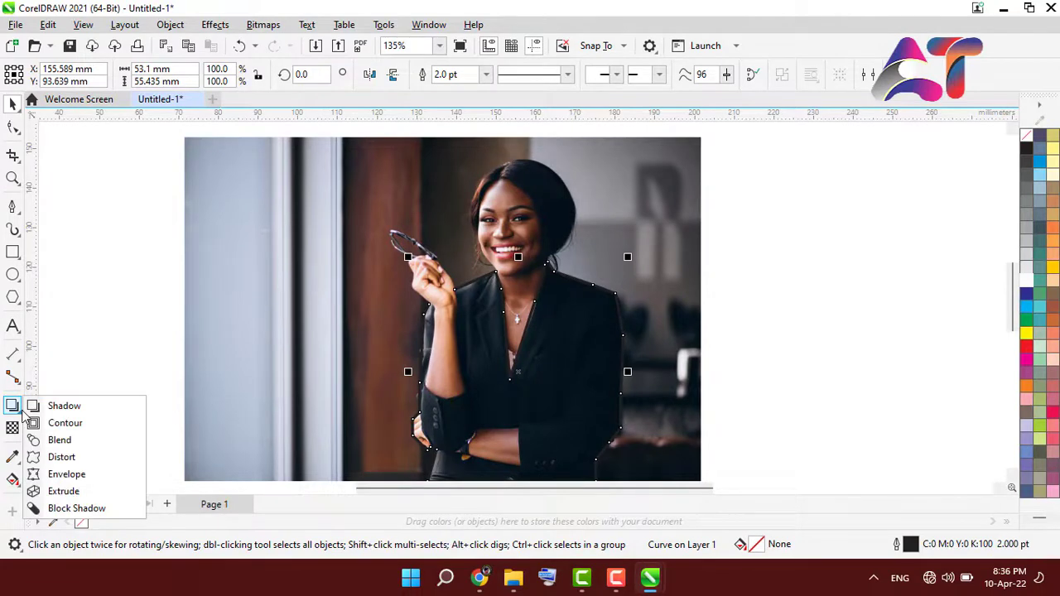
{"action": "left_click", "coordinate": [71, 407]}
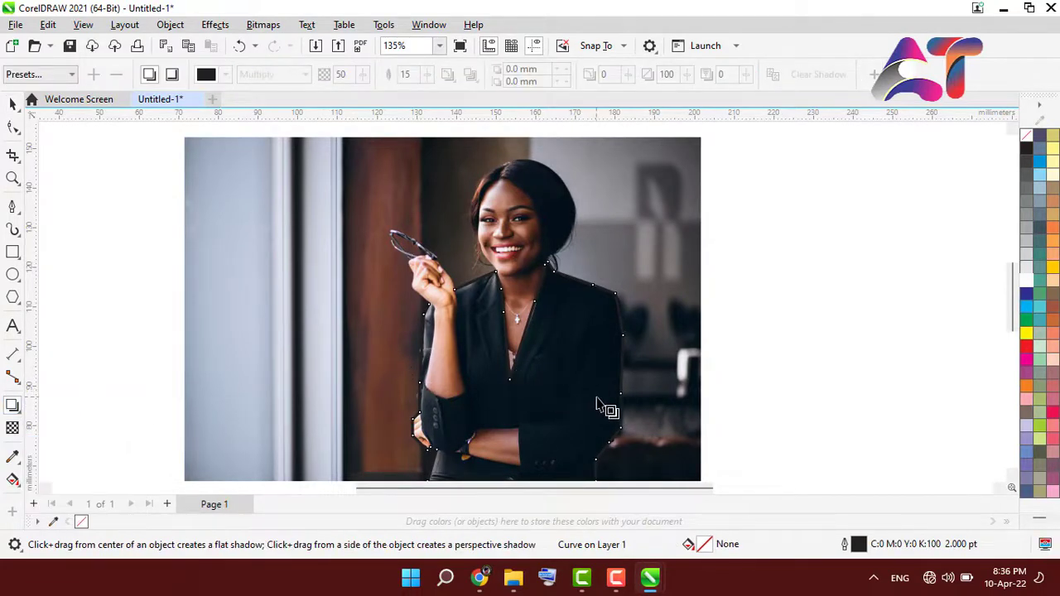
{"action": "left_click_drag", "start_coordinate": [608, 402], "coordinate": [408, 372]}
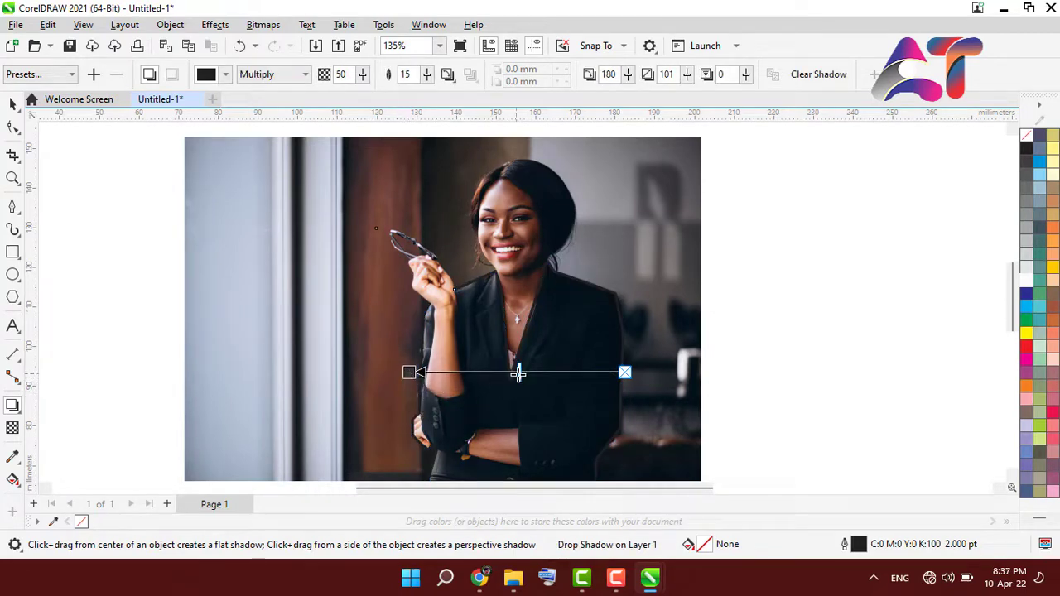
{"action": "left_click_drag", "start_coordinate": [523, 375], "coordinate": [464, 374]}
- Set the shadow's colour to yellow from the CMYK palette and its merge mode to Normal
{"action": "left_click", "coordinate": [225, 74]}
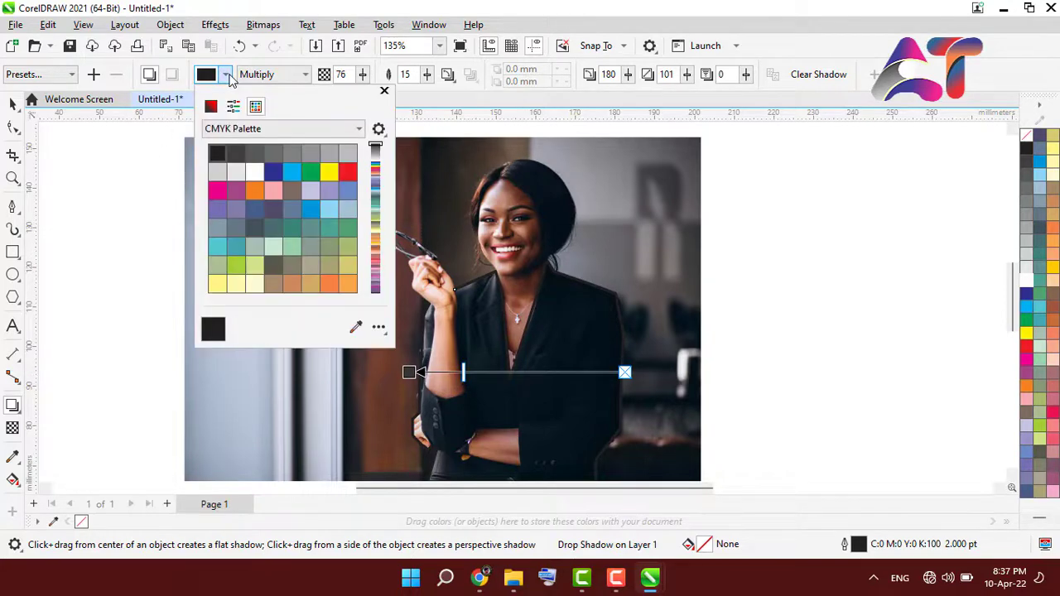
{"action": "left_click", "coordinate": [329, 173]}
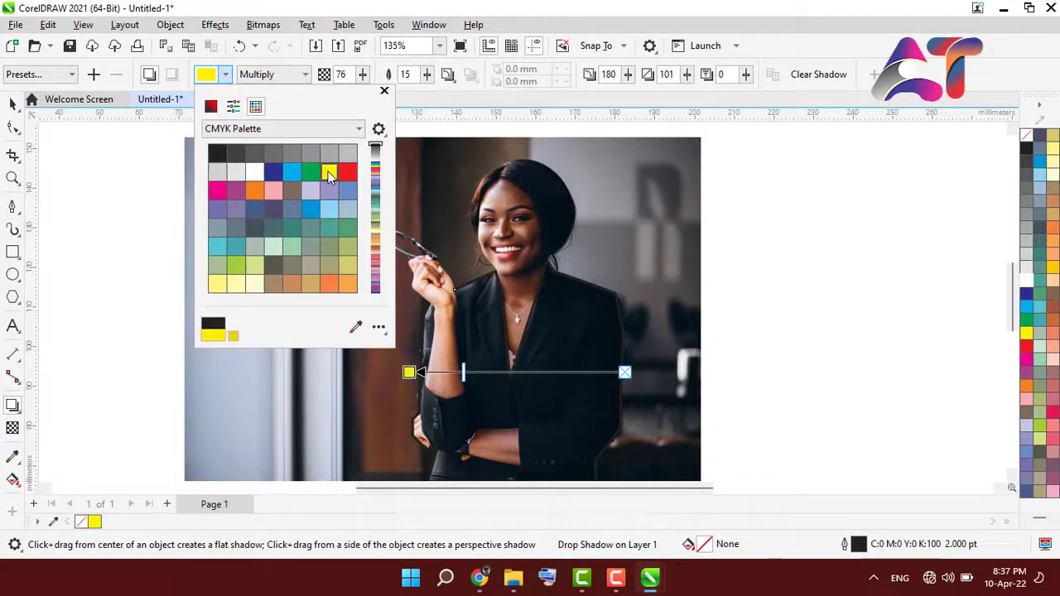
{"action": "left_click", "coordinate": [305, 76]}
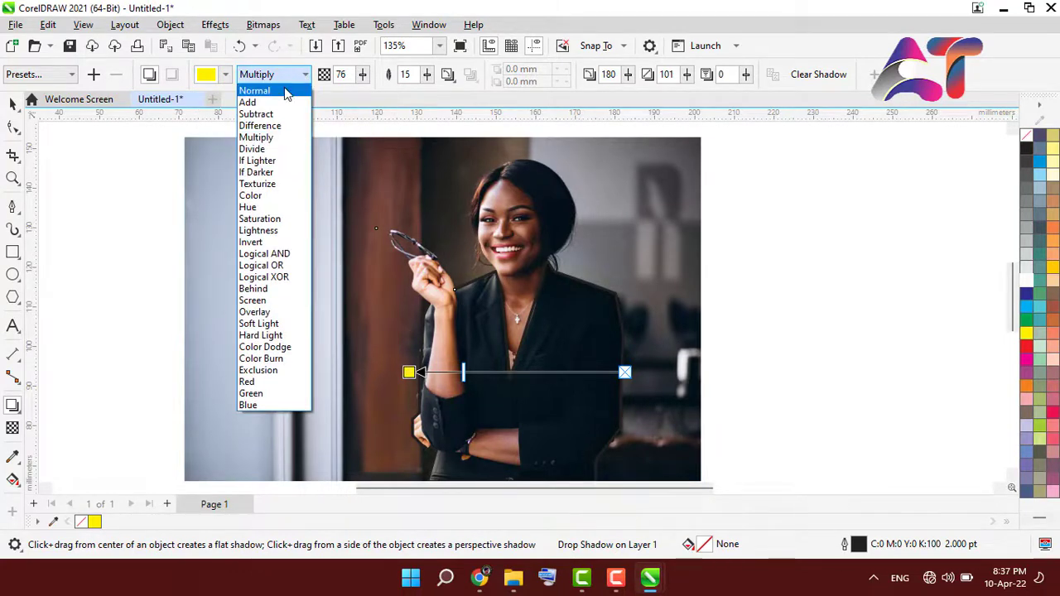
{"action": "left_click", "coordinate": [286, 93]}
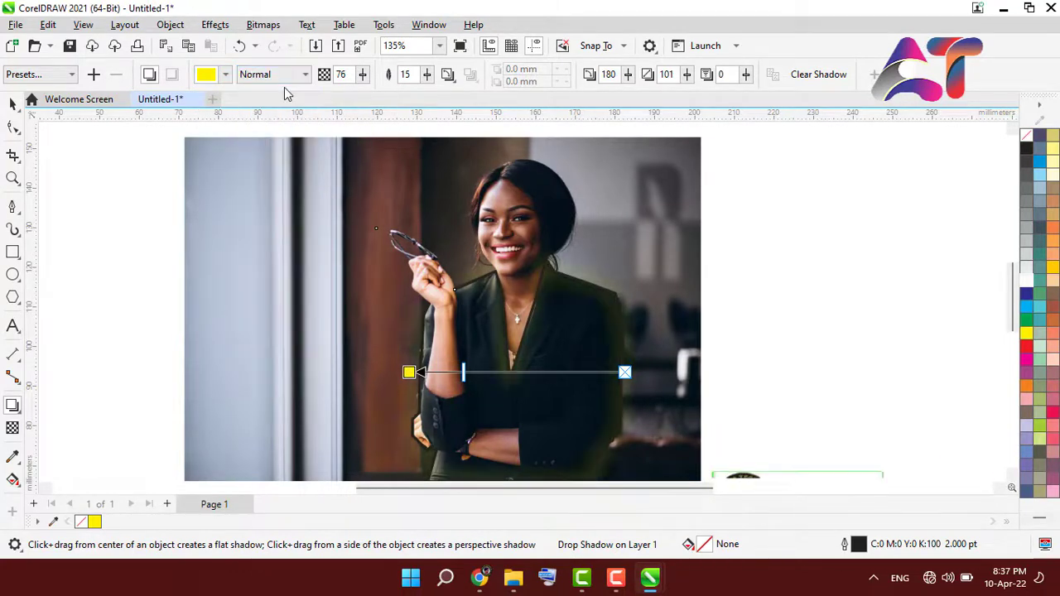
- Set the shadow's feathering direction to Middle and deselect the outline
{"action": "left_click", "coordinate": [448, 77]}
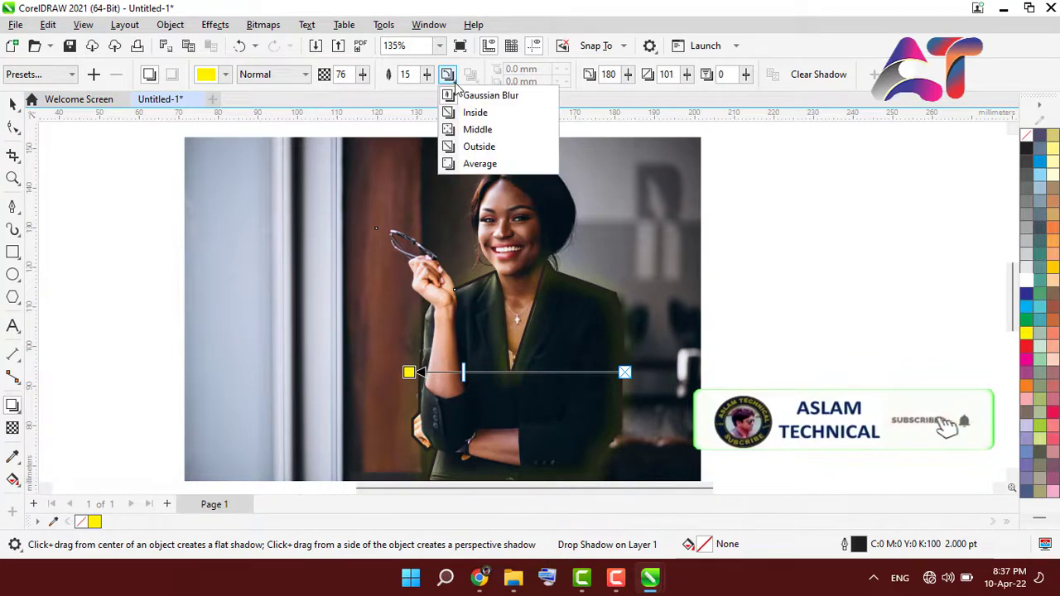
{"action": "left_click", "coordinate": [469, 130]}
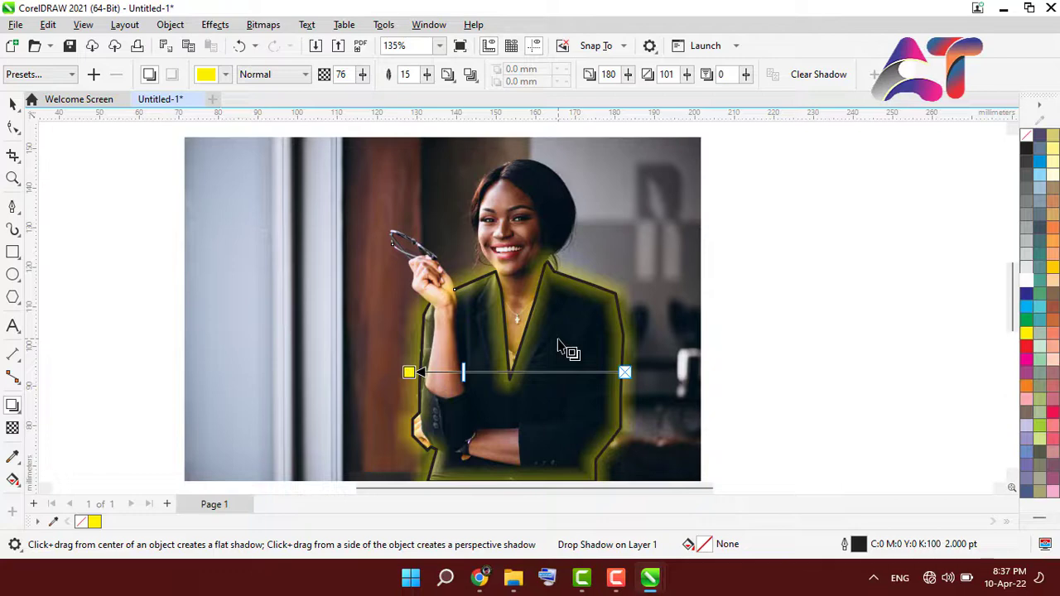
{"action": "left_click", "coordinate": [800, 266]}
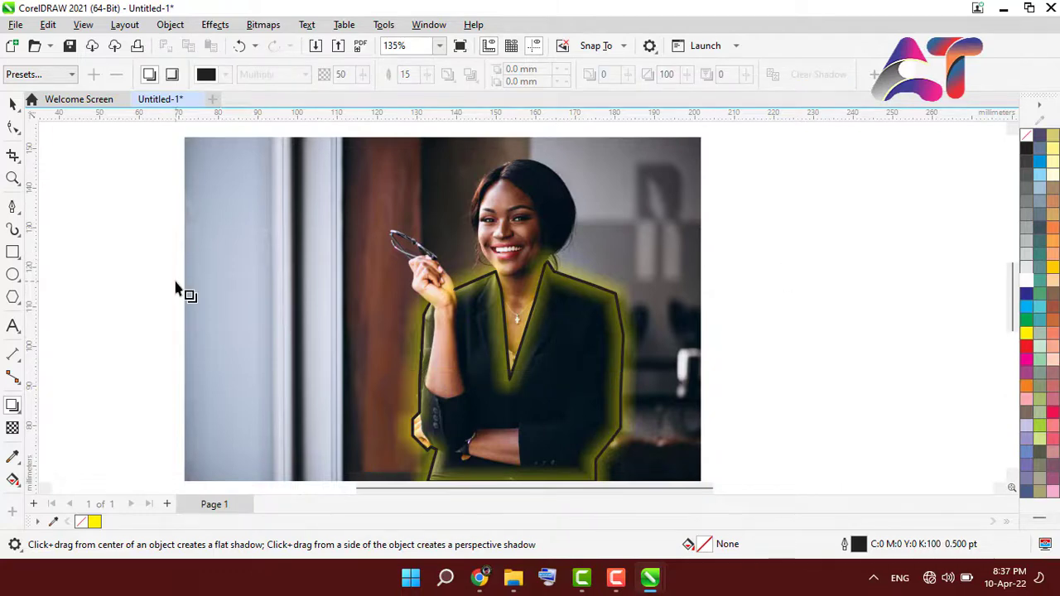
{"action": "left_click", "coordinate": [13, 105]}
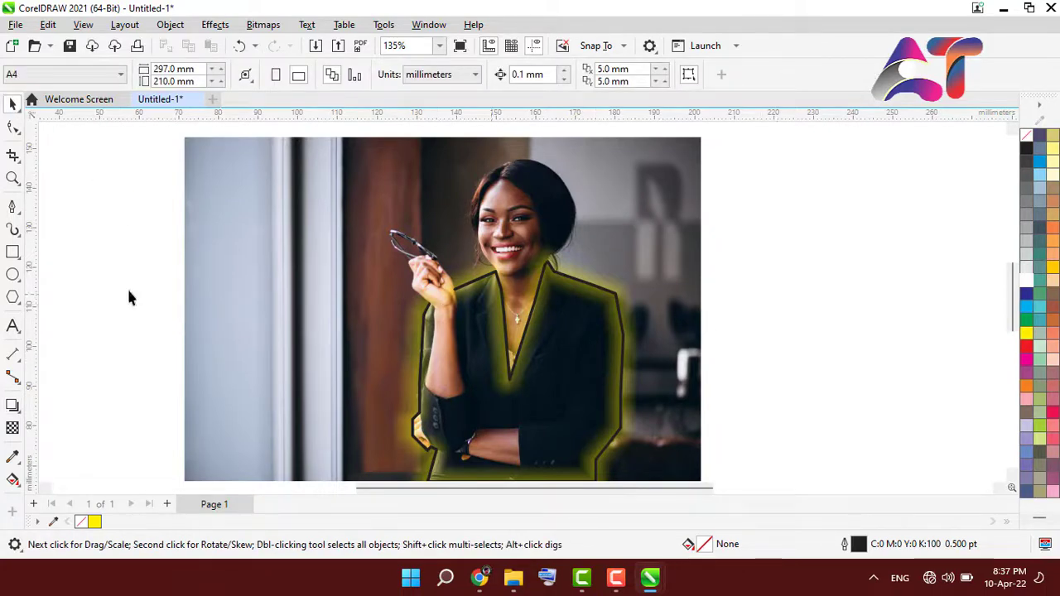
- Set the feathering direction of the outline's yellow shadow to Outside and deselect it
{"action": "left_click", "coordinate": [13, 183]}
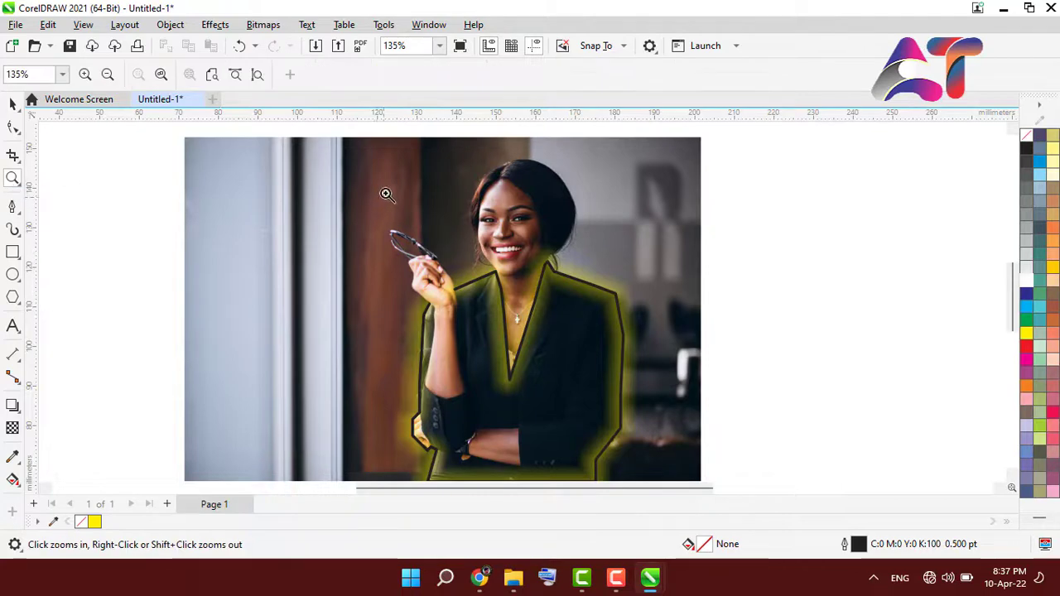
{"action": "left_click_drag", "start_coordinate": [369, 157], "coordinate": [630, 435]}
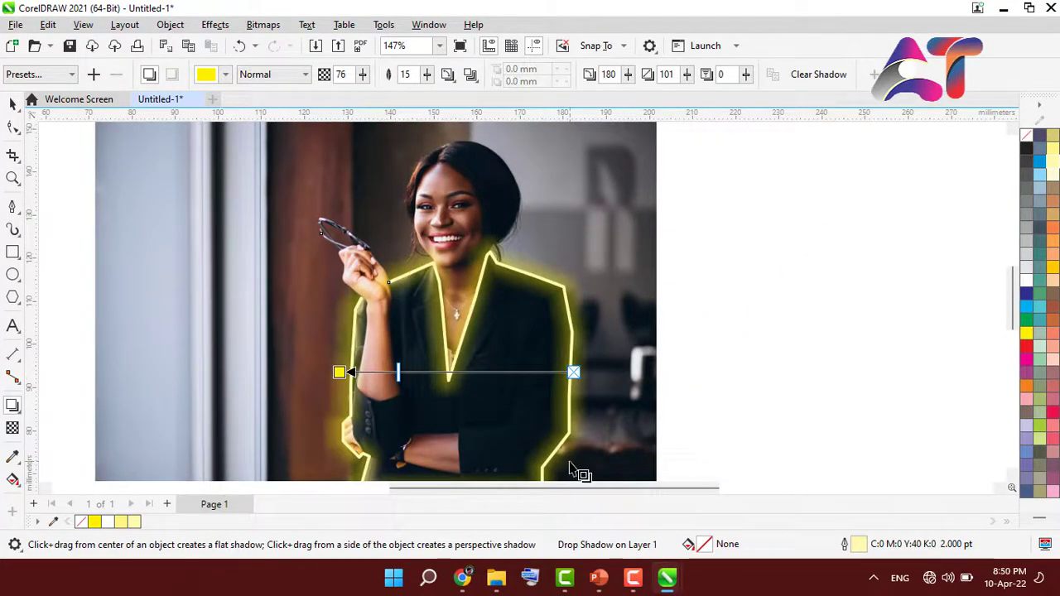
{"action": "left_click", "coordinate": [447, 75]}
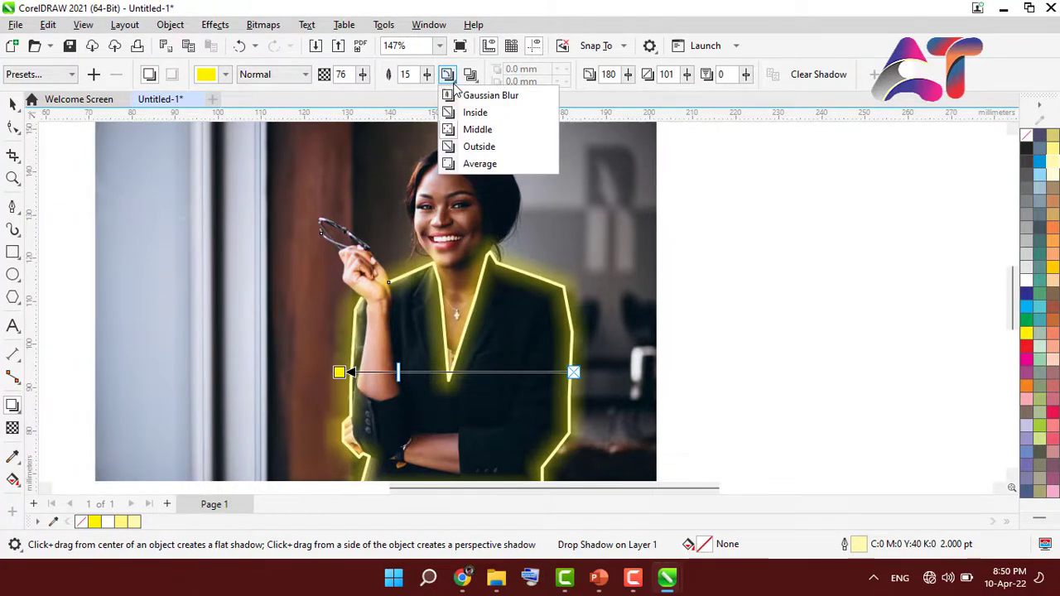
{"action": "left_click", "coordinate": [480, 146]}
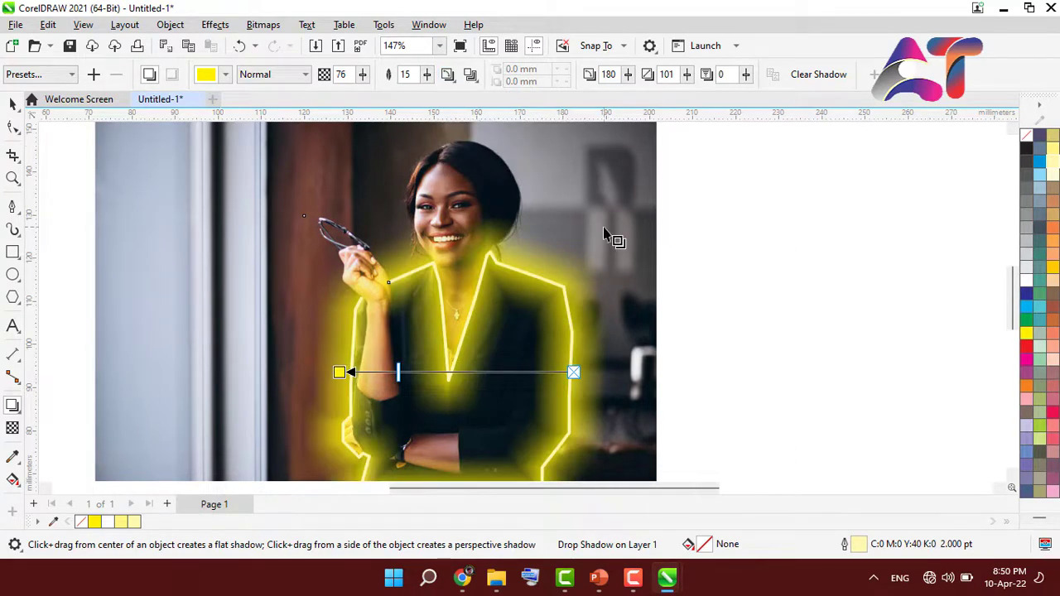
{"action": "left_click", "coordinate": [13, 104]}
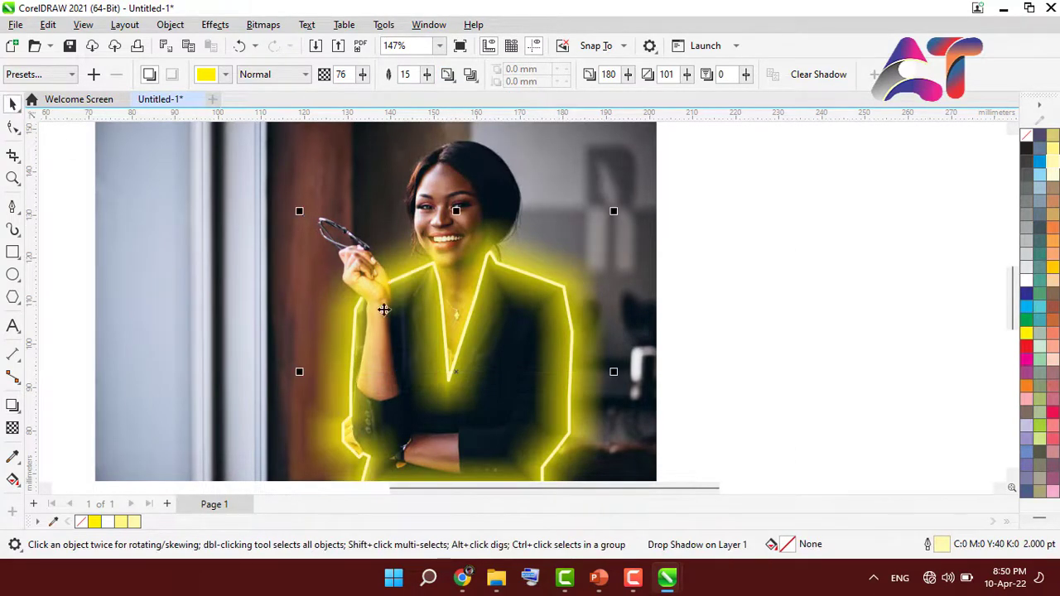
{"action": "left_click", "coordinate": [712, 313]}
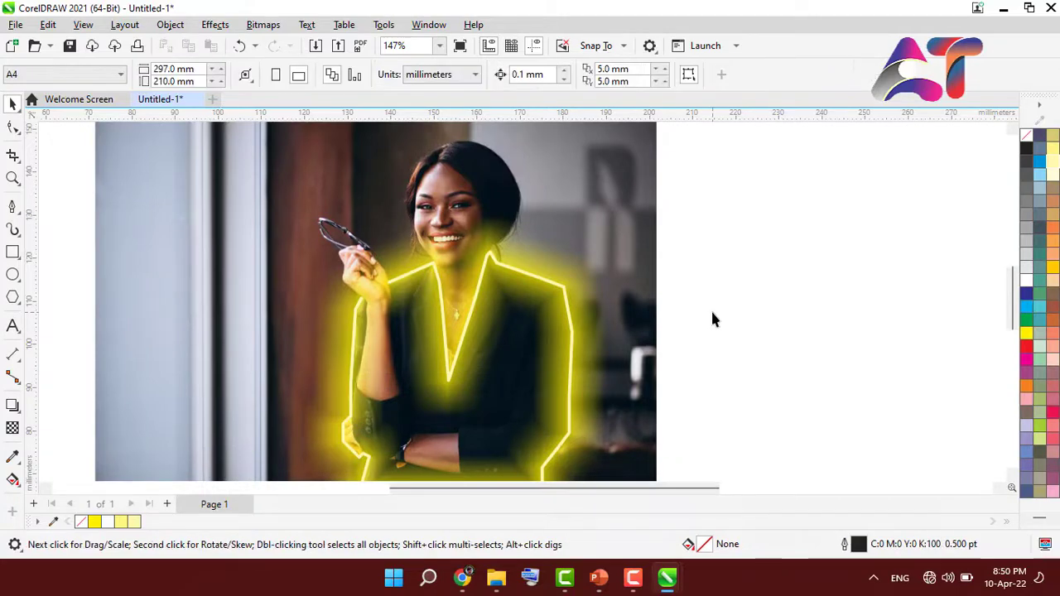